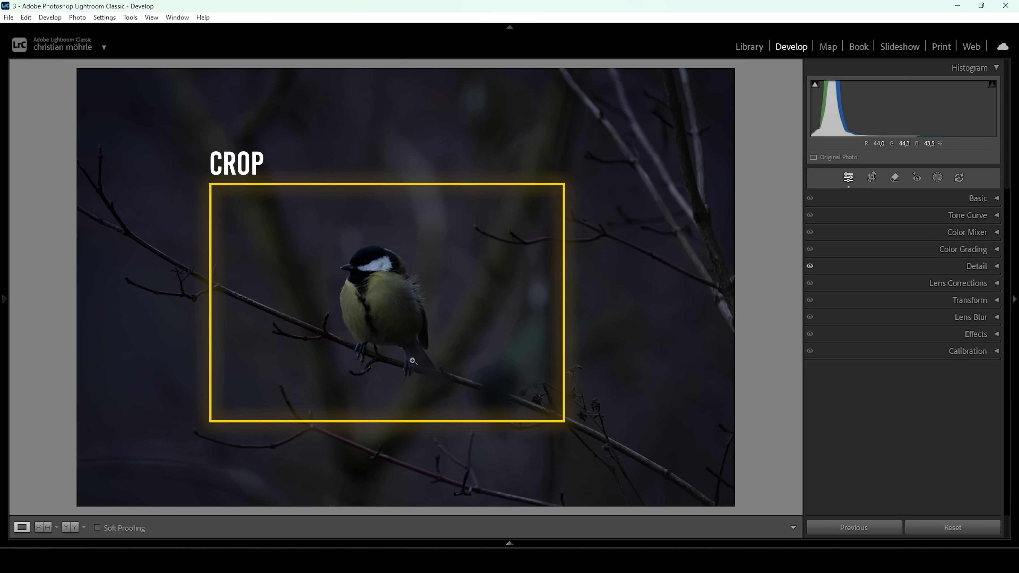
- Crop the photo tighter around the bird, keeping the original aspect ratio
click(871, 177)
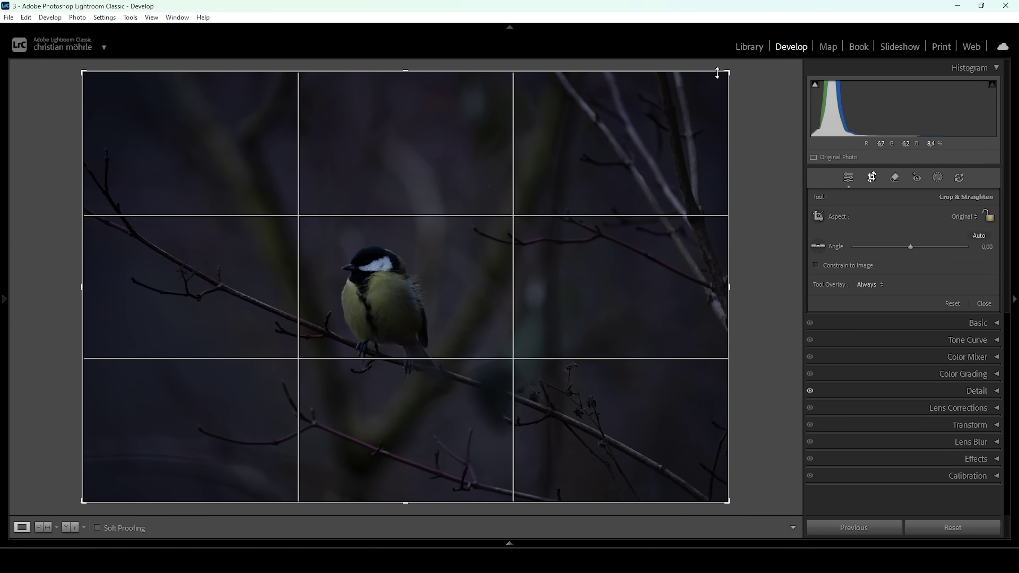
drag(727, 69, 642, 120)
key(Return)
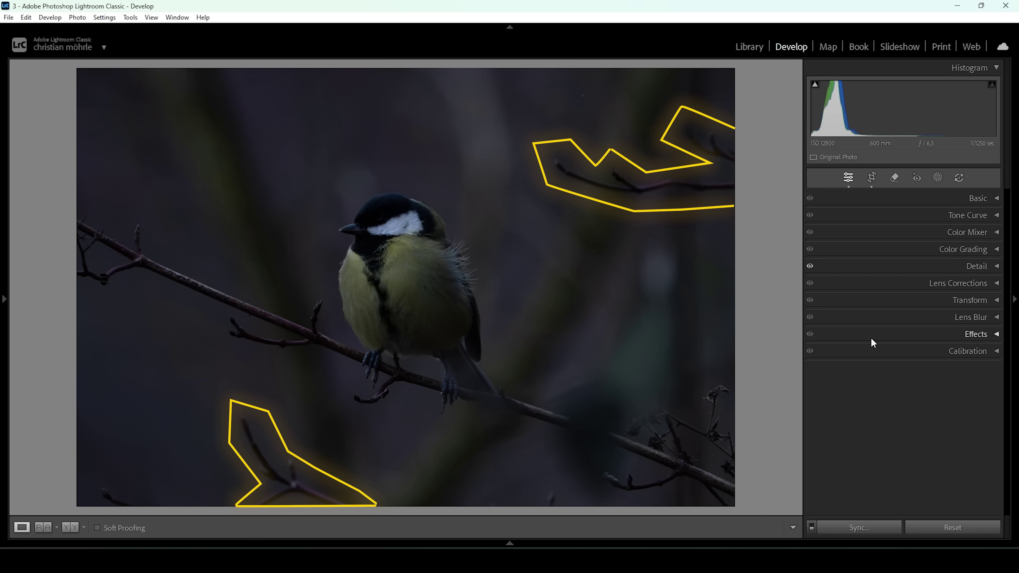
- Remove the stray twigs in the upper right and along the lower edge of the photo with generative AI at brush size 16
click(896, 178)
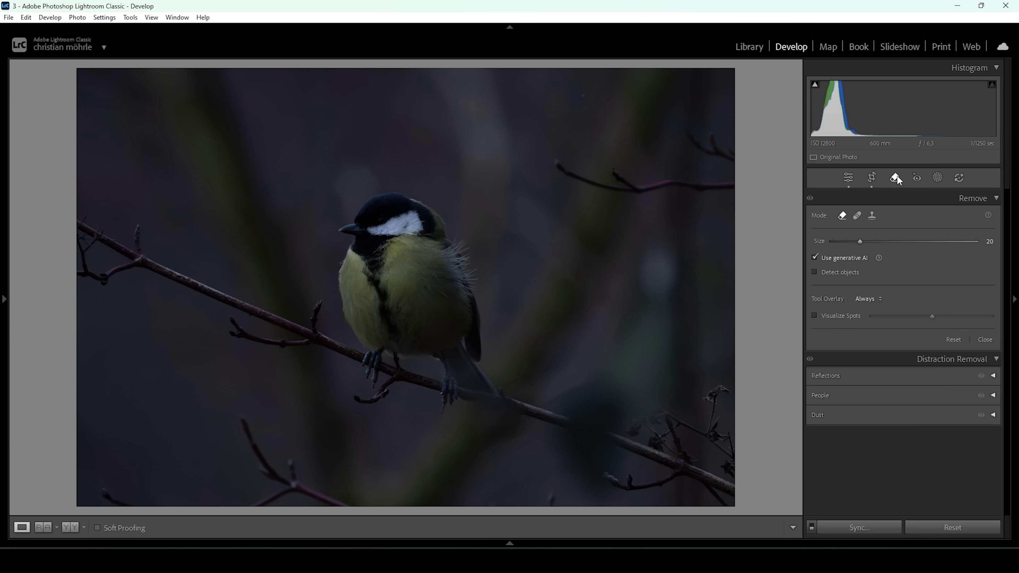
click(843, 216)
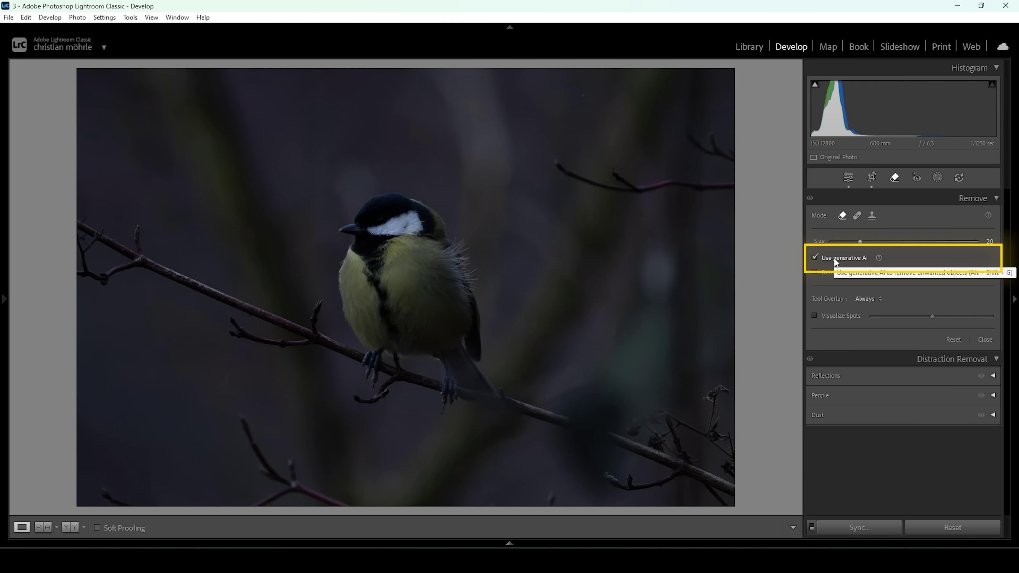
scroll(564, 173, down, 4)
mouse_move(557, 163)
mouse_down()
mouse_move(617, 187)
mouse_move(629, 184)
mouse_move(613, 173)
mouse_move(629, 186)
mouse_move(737, 183)
mouse_move(736, 164)
mouse_move(693, 132)
mouse_move(731, 158)
mouse_up()
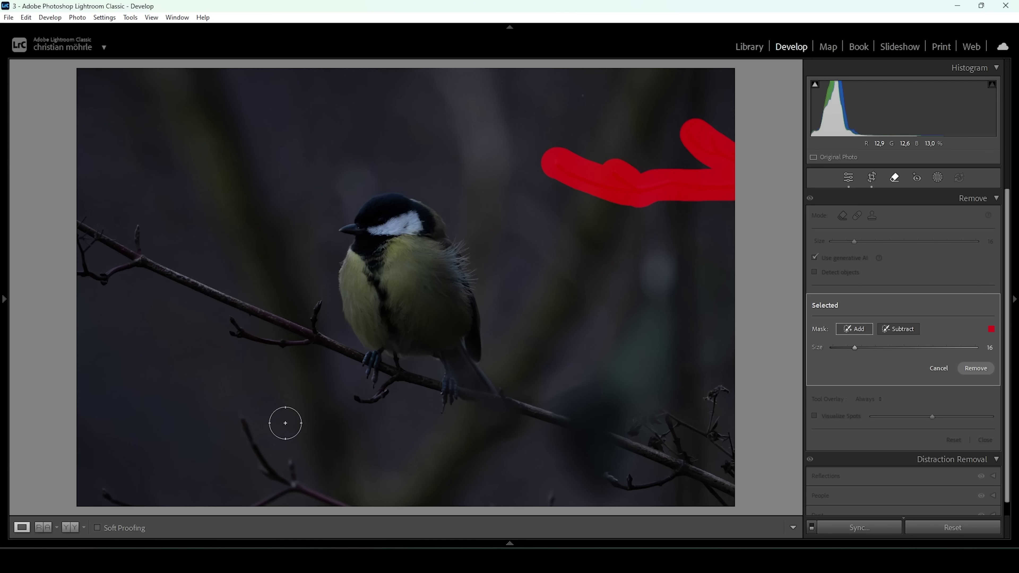
mouse_move(243, 420)
mouse_down()
mouse_move(291, 478)
mouse_move(334, 505)
mouse_move(280, 502)
mouse_up()
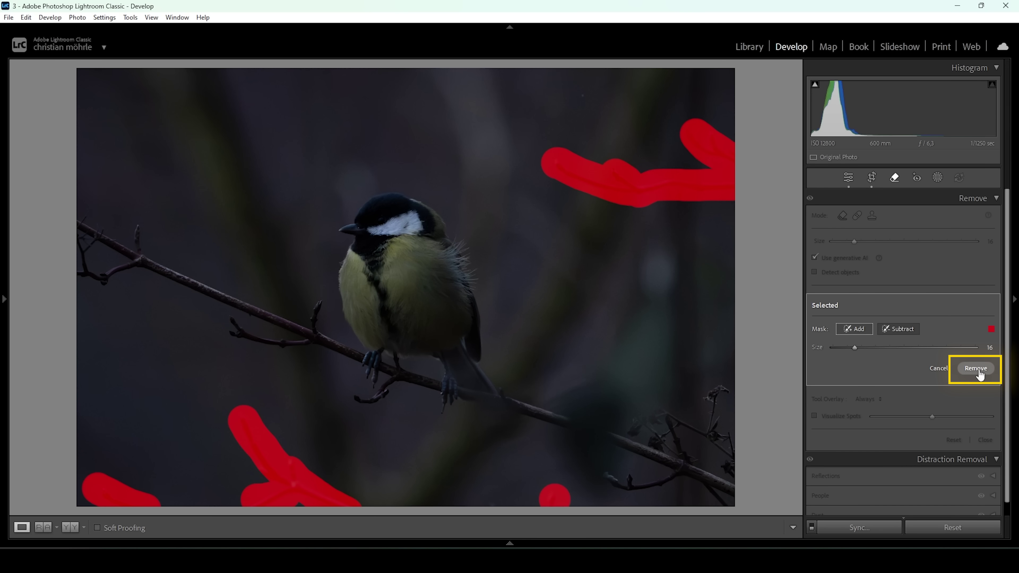
click(977, 370)
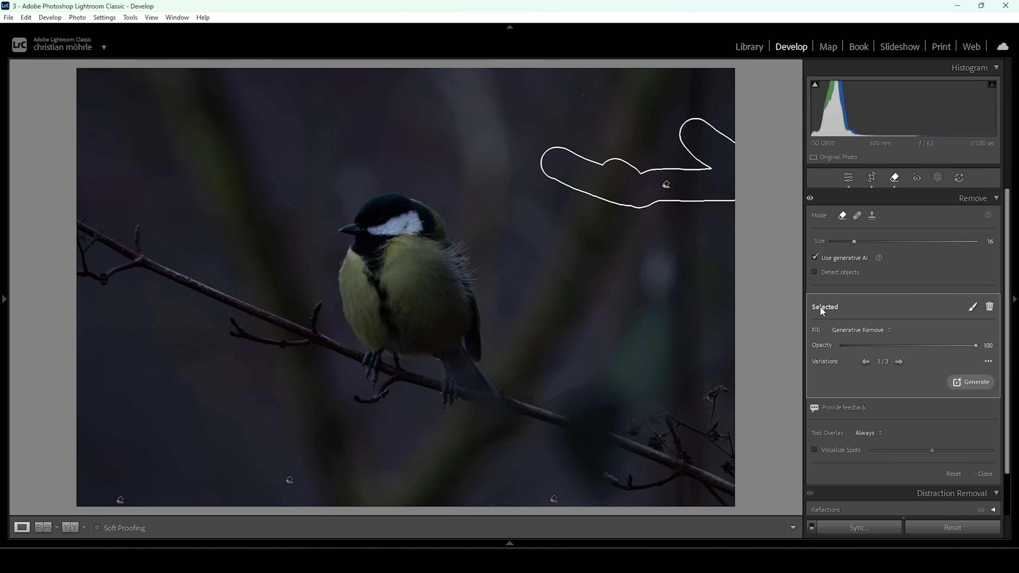
- Change the photo's basic profile to Adobe Landscape
click(847, 178)
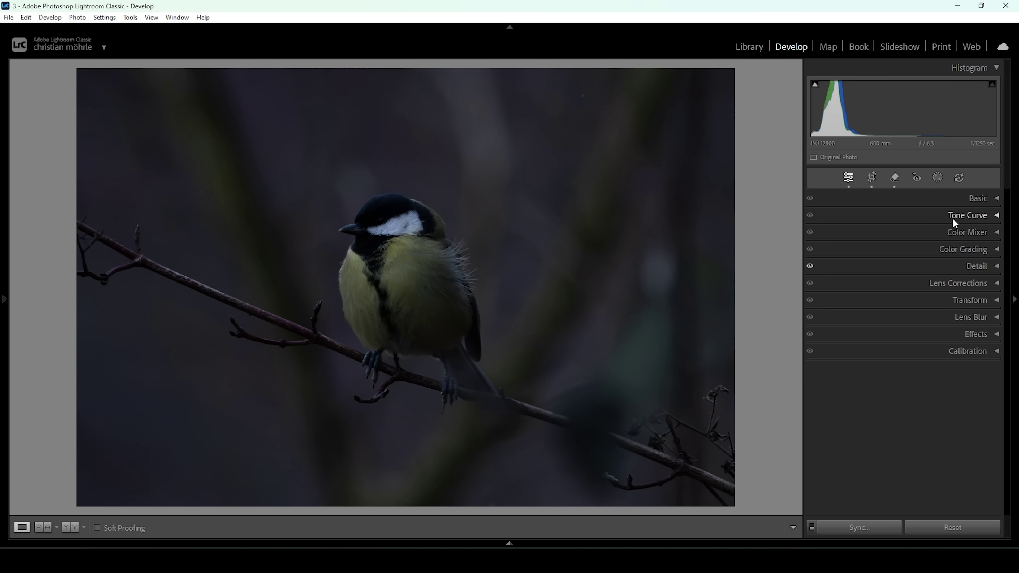
click(969, 201)
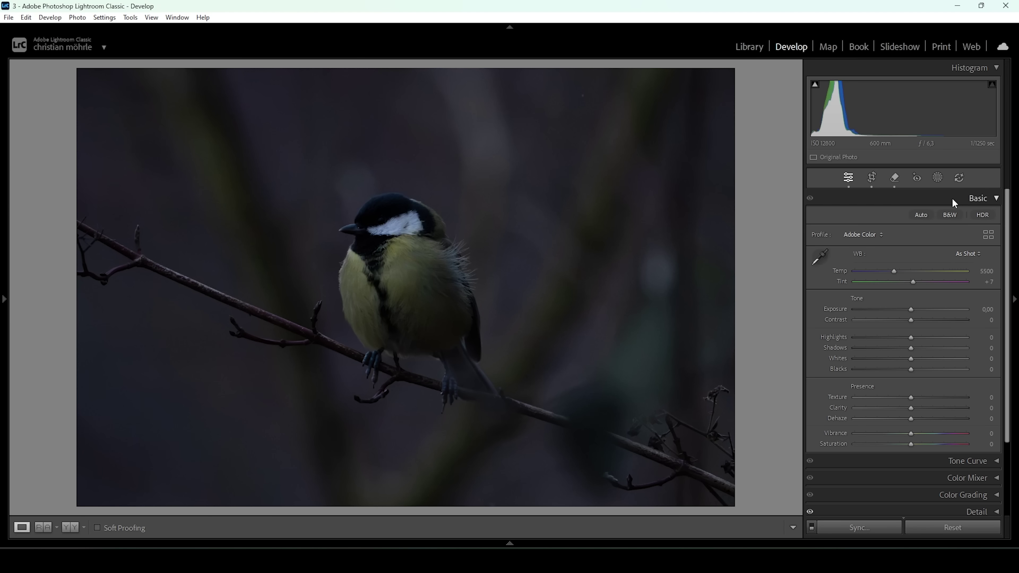
click(871, 234)
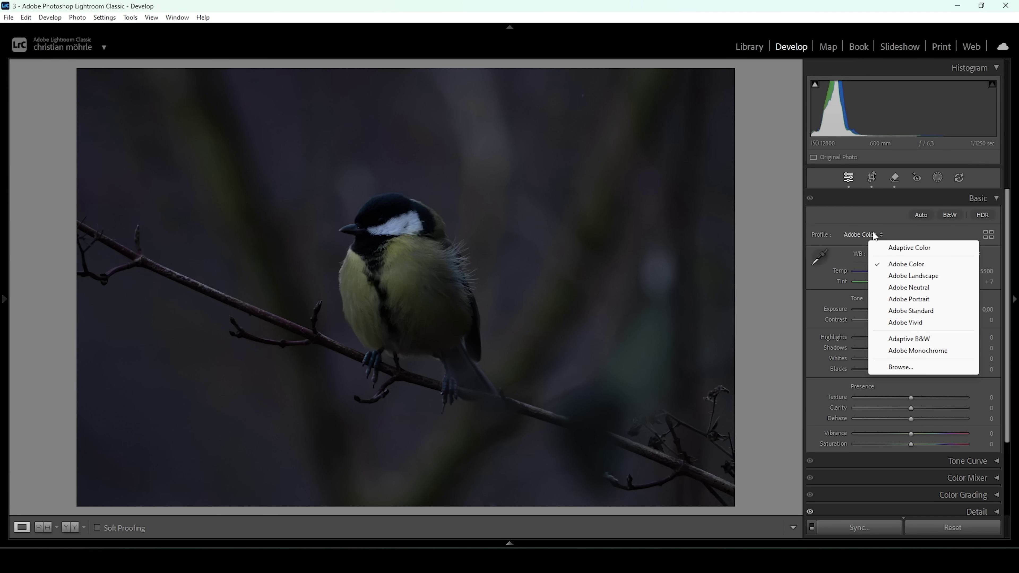
click(912, 276)
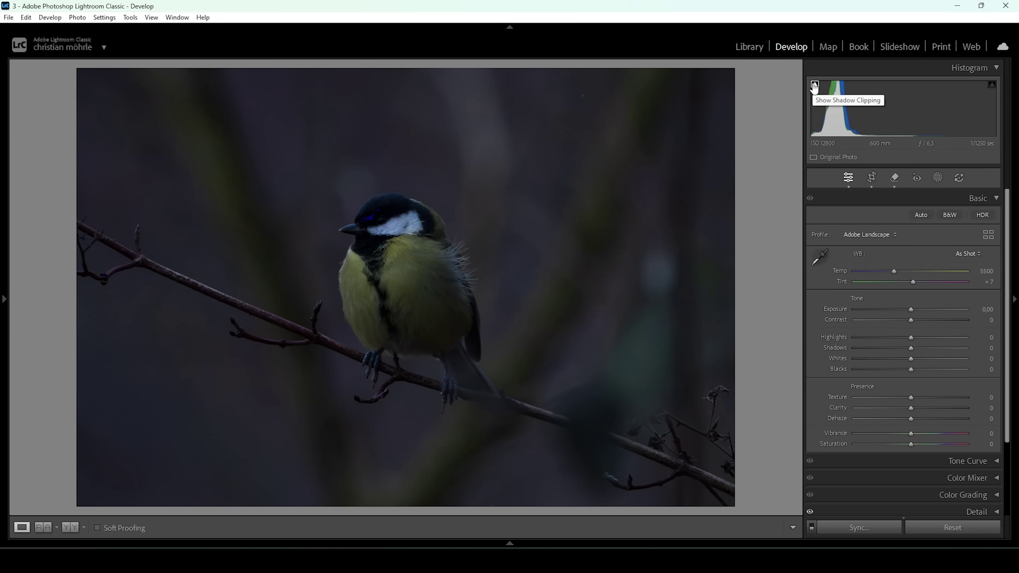
- Toggle the shadow clipping display and set the photo's exposure to +1,05
click(815, 85)
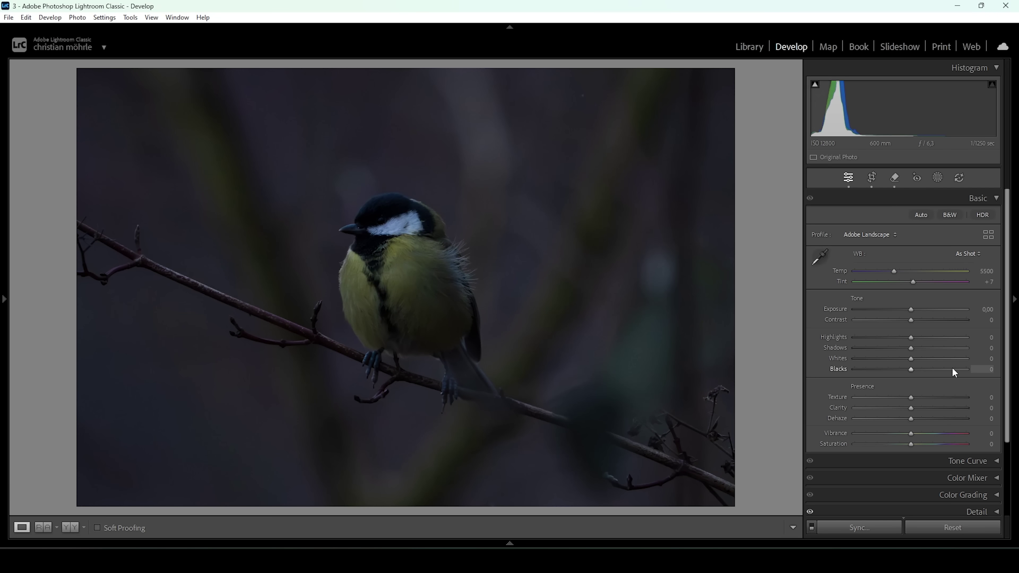
drag(912, 310, 923, 310)
click(986, 310)
text(1,05)
key(Return)
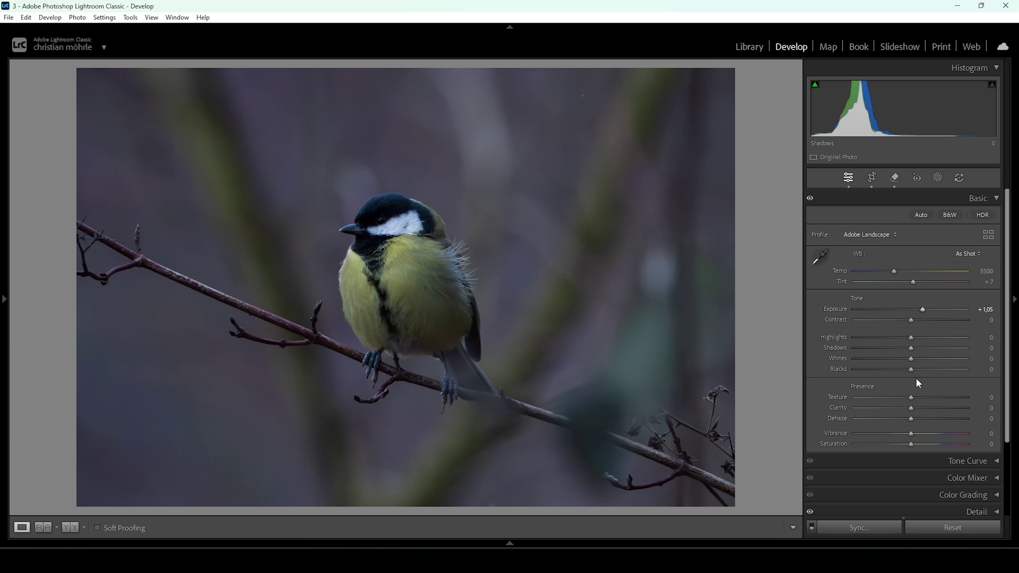
- Raise the photo's shadows to +26, blacks to +50 and whites to +46
drag(911, 348, 920, 348)
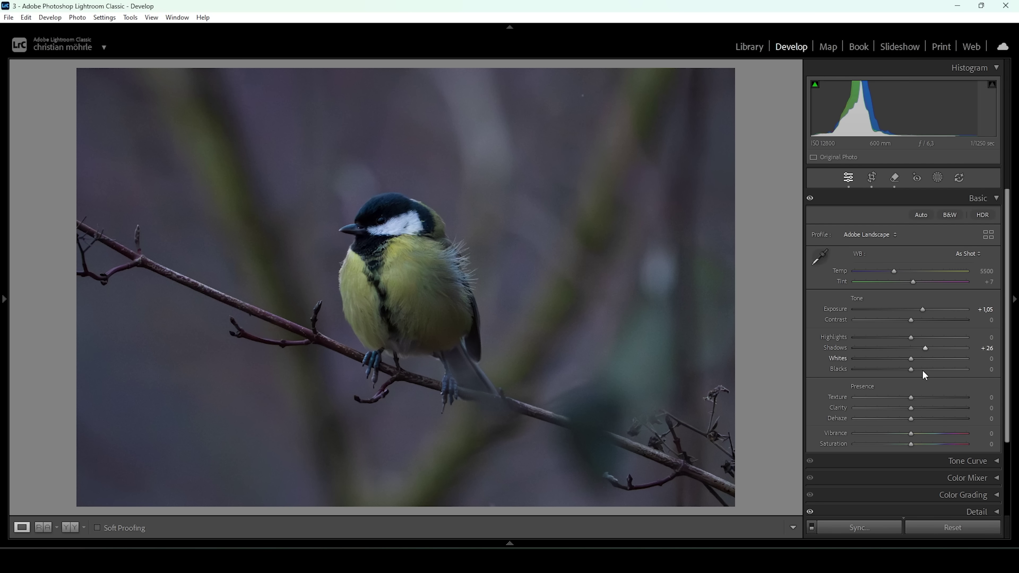
drag(911, 369, 937, 369)
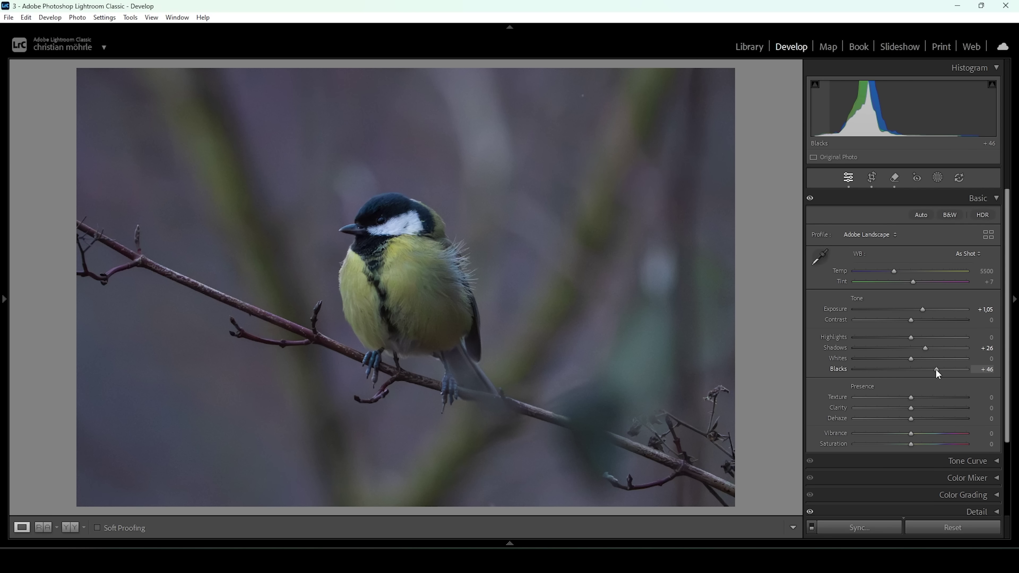
drag(913, 359, 937, 359)
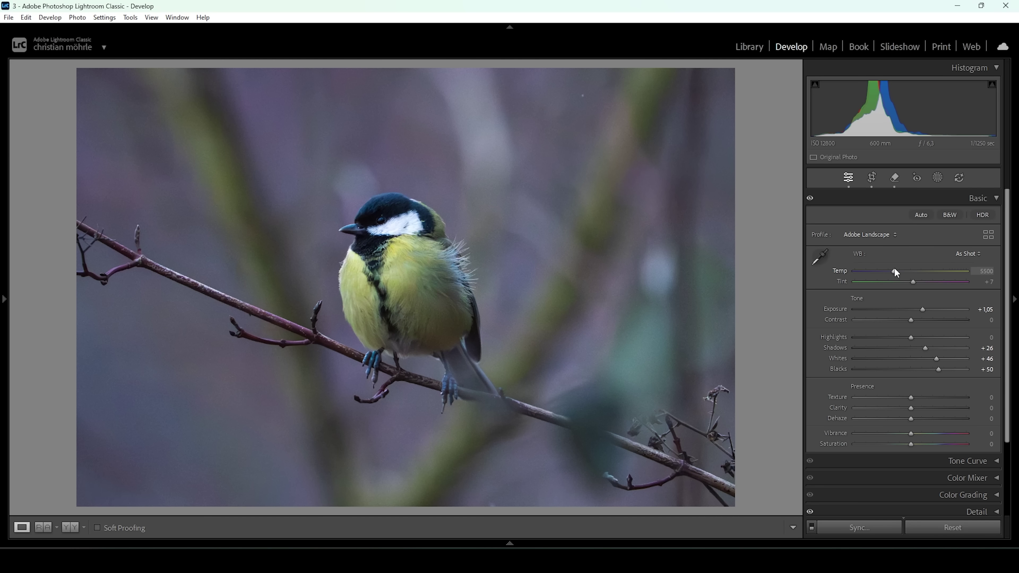
- Set the white balance to temperature 6502 and tint −2, and raise the vibrance to +16
drag(894, 271, 905, 274)
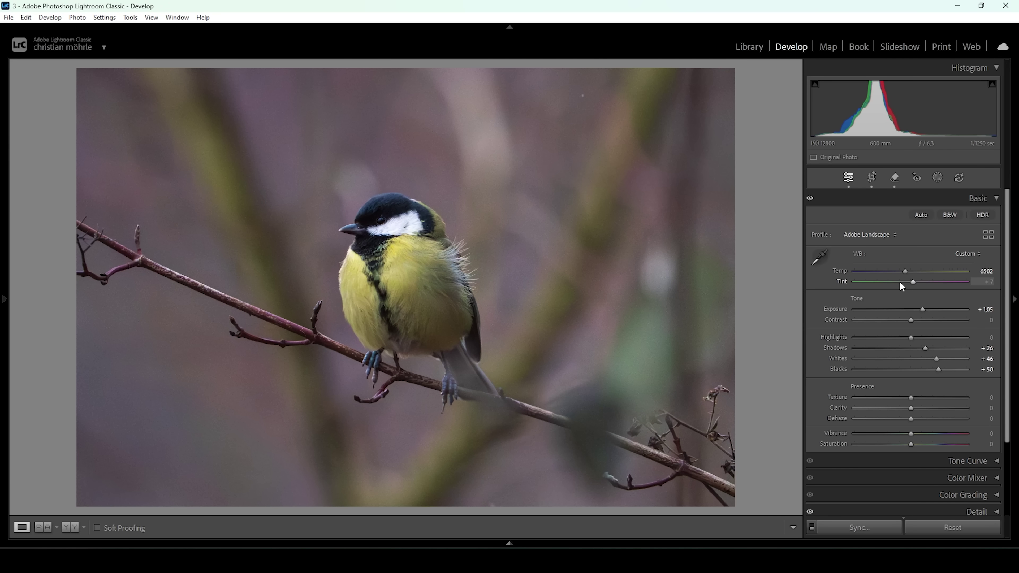
drag(915, 282, 911, 285)
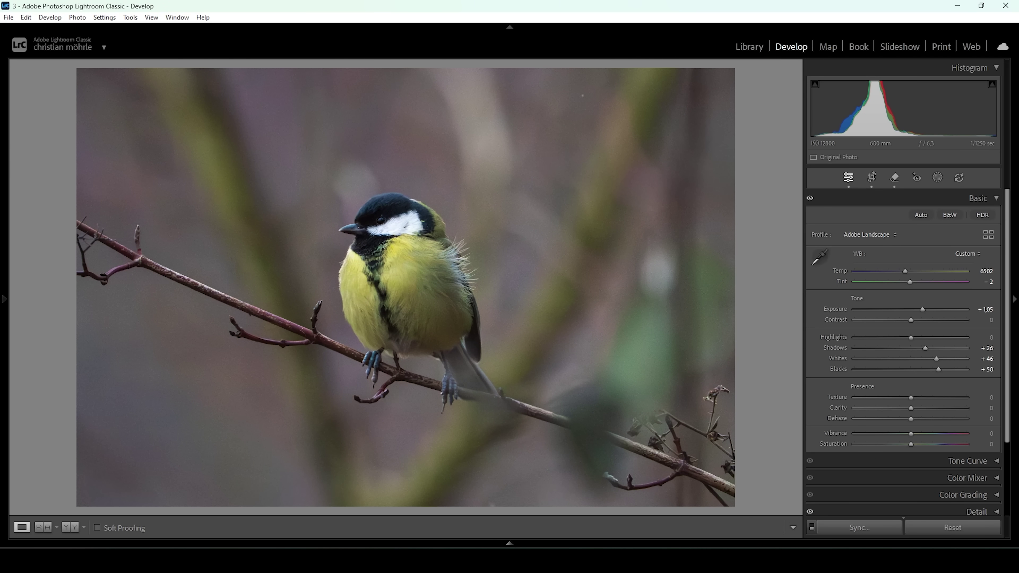
drag(911, 434, 919, 434)
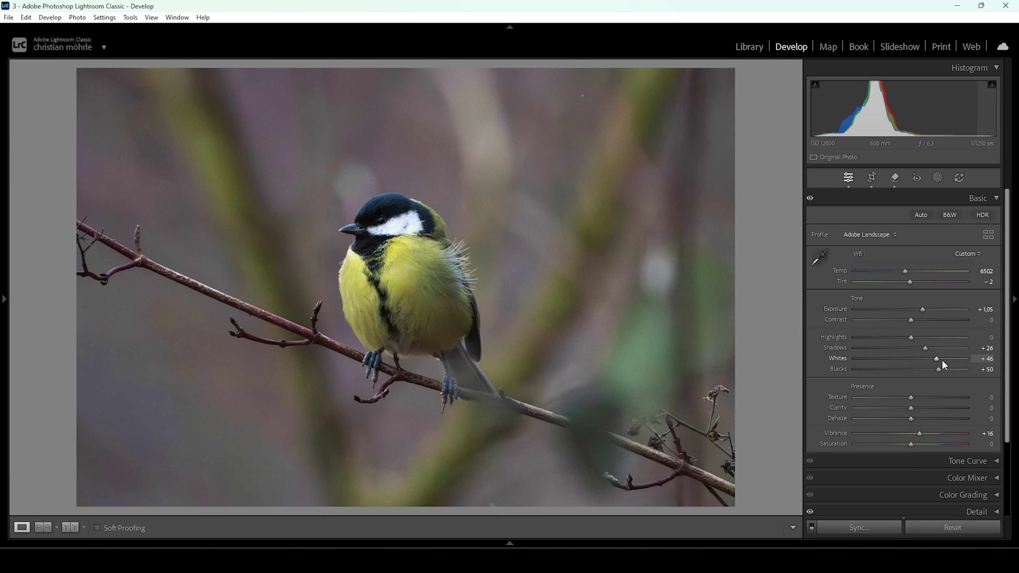
- Set texture to +14, clarity to −23 and dehaze to −10 for the whole photo
drag(916, 396, 920, 397)
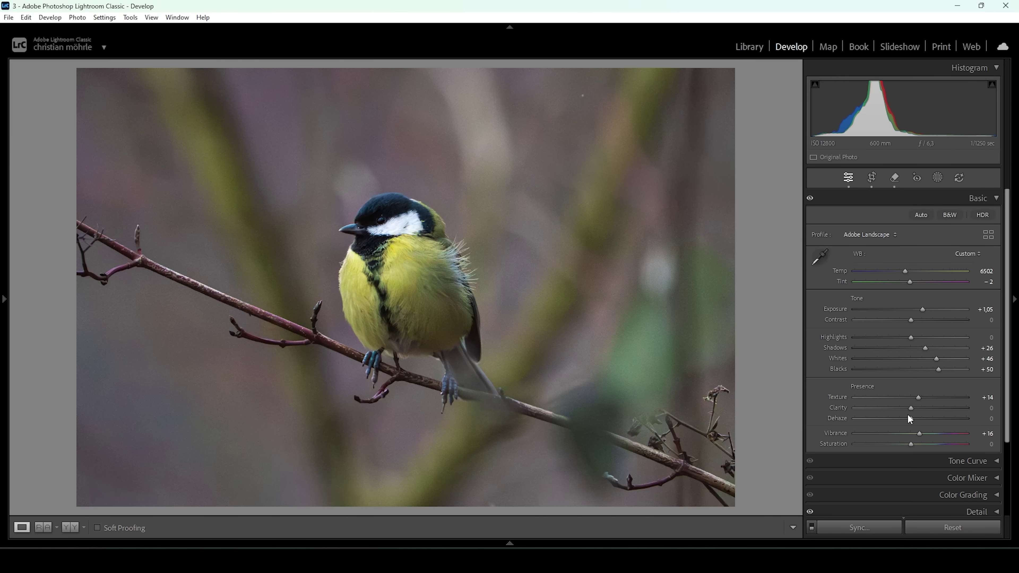
drag(909, 408, 901, 407)
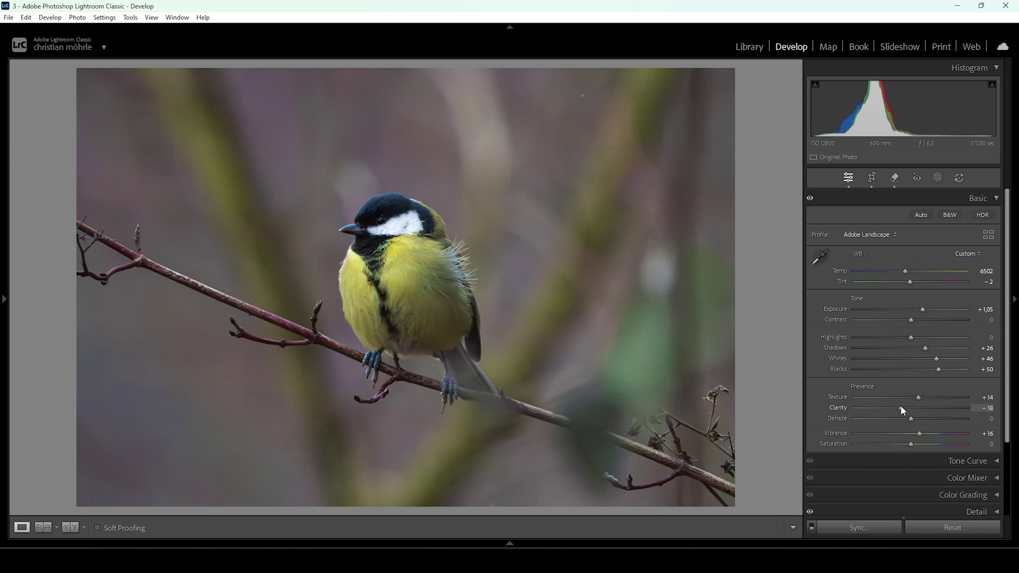
drag(901, 406, 906, 420)
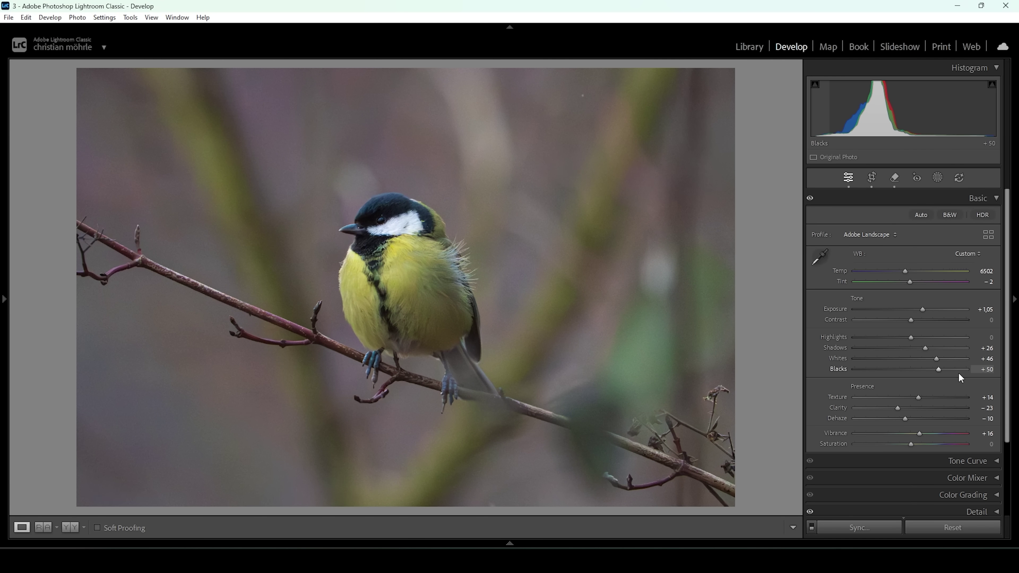
- Compare the before and after versions of the photo side by side and return to the single view
click(70, 527)
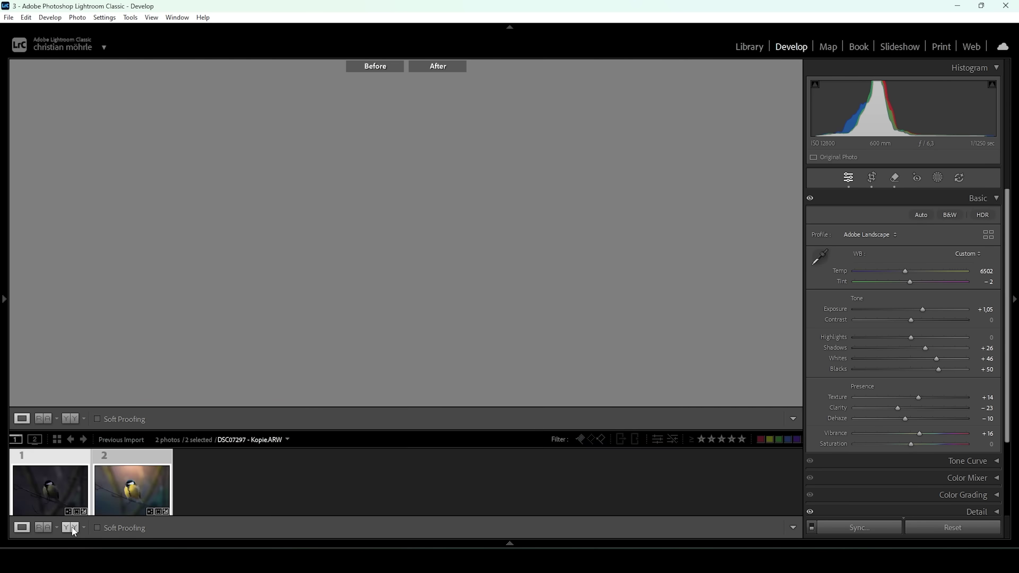
mouse_move(510, 541)
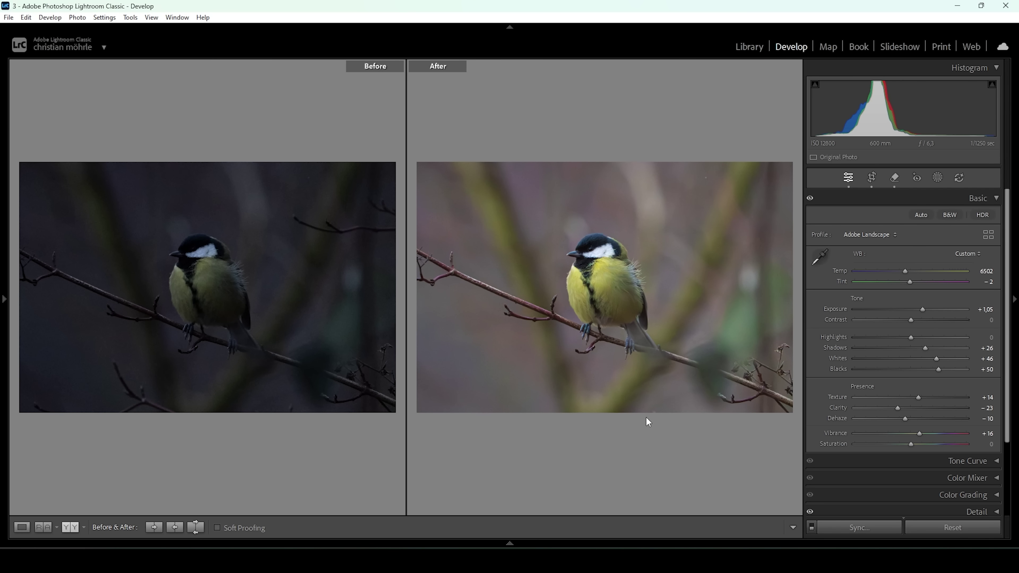
click(22, 527)
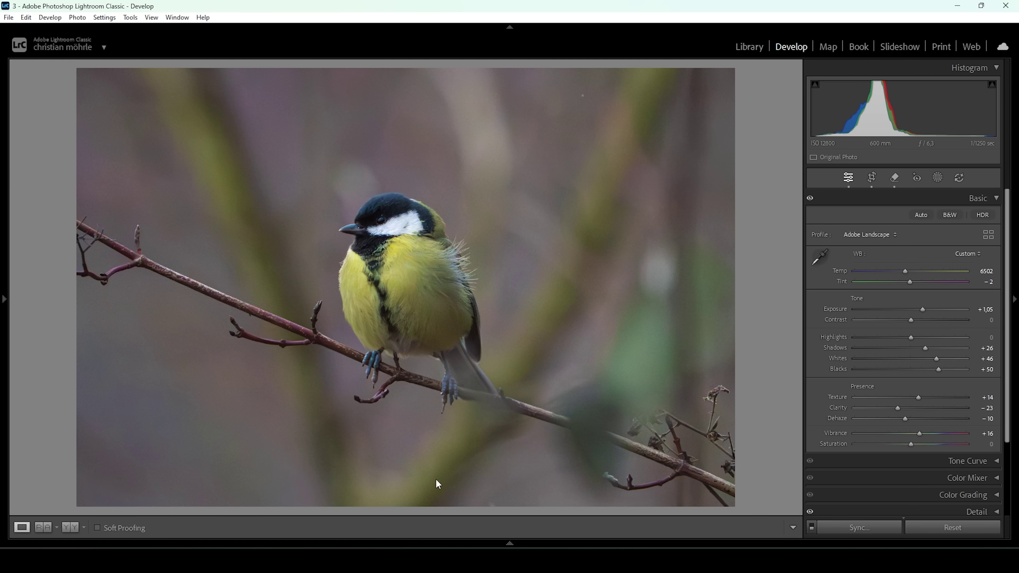
- Add a slightly tilted linear gradient mask covering the lower part of the photo, fading out near the upper edge
click(939, 180)
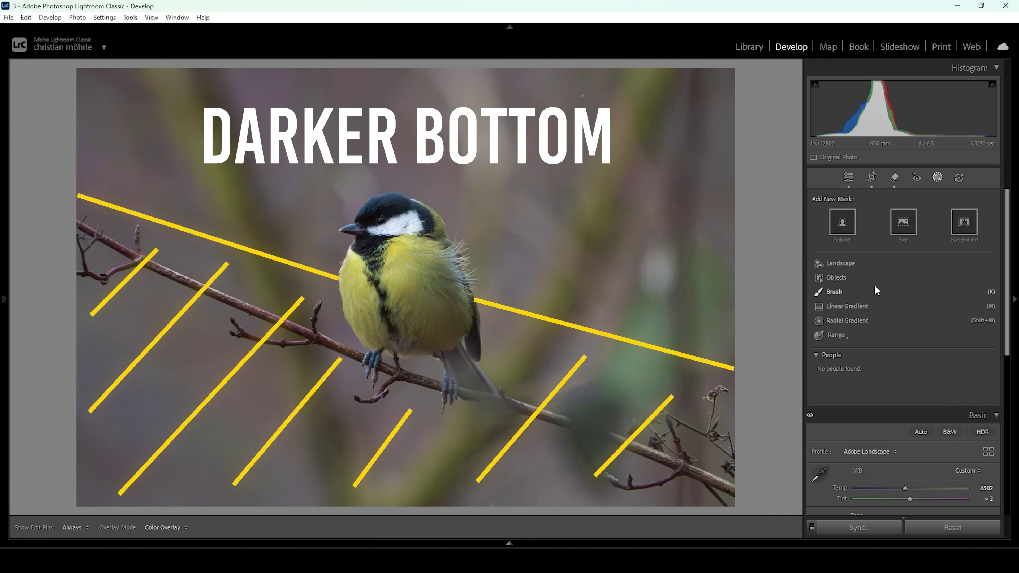
click(859, 307)
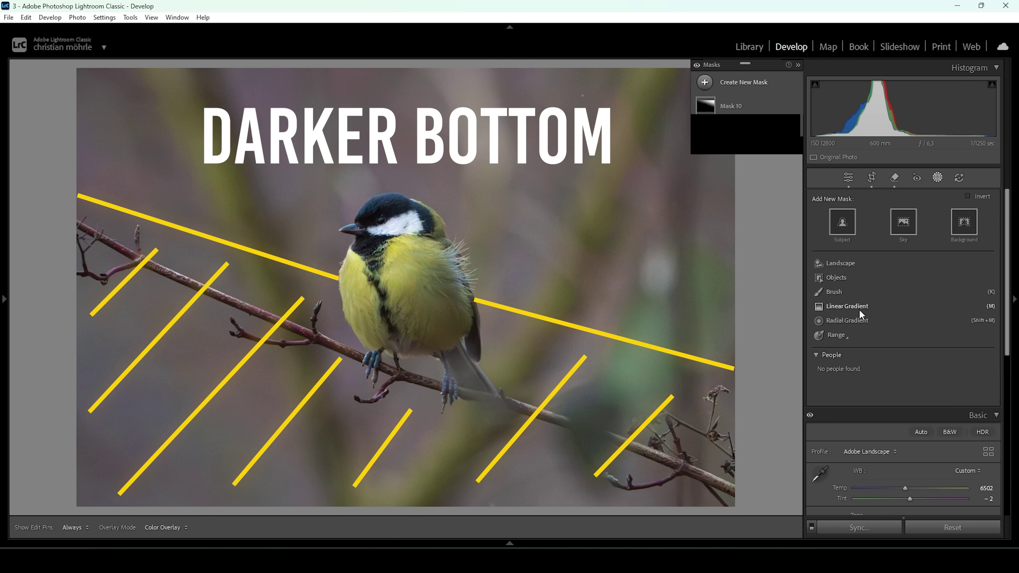
drag(434, 299, 467, 86)
drag(433, 297, 430, 328)
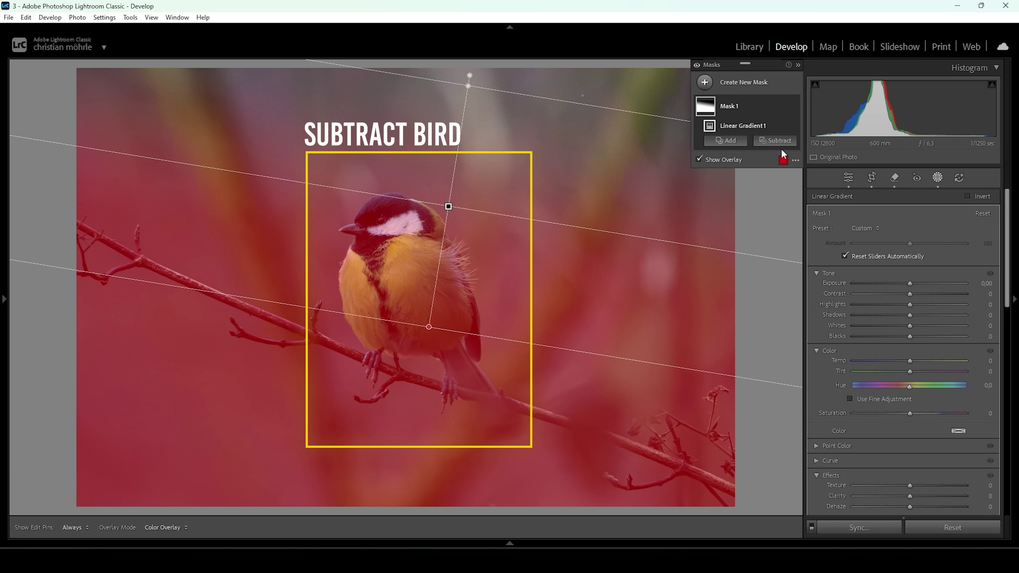
- Subtract the bird's body from the linear gradient mask with an object selection around the whole bird
click(783, 141)
click(793, 242)
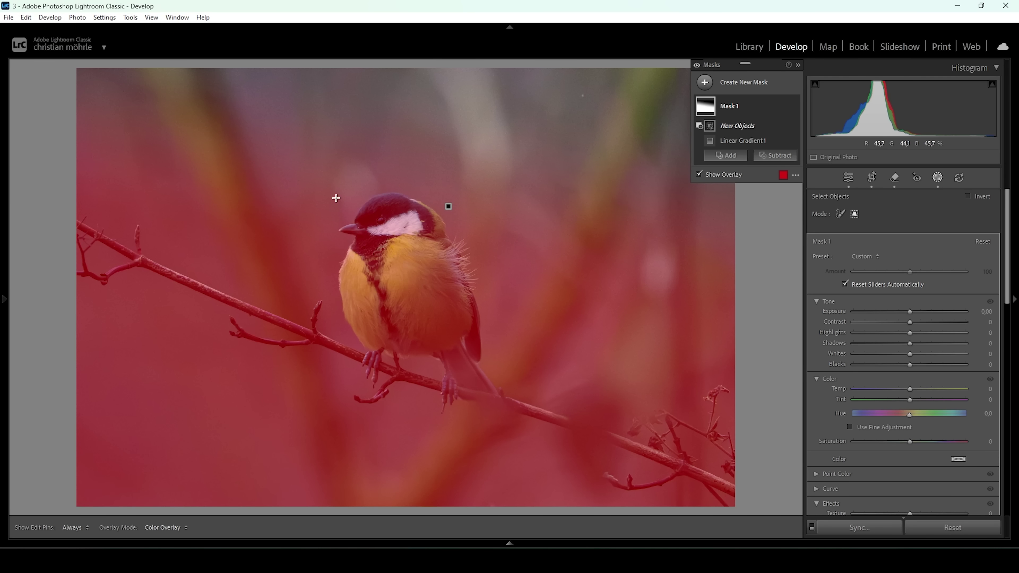
drag(307, 178, 446, 377)
drag(532, 450, 536, 451)
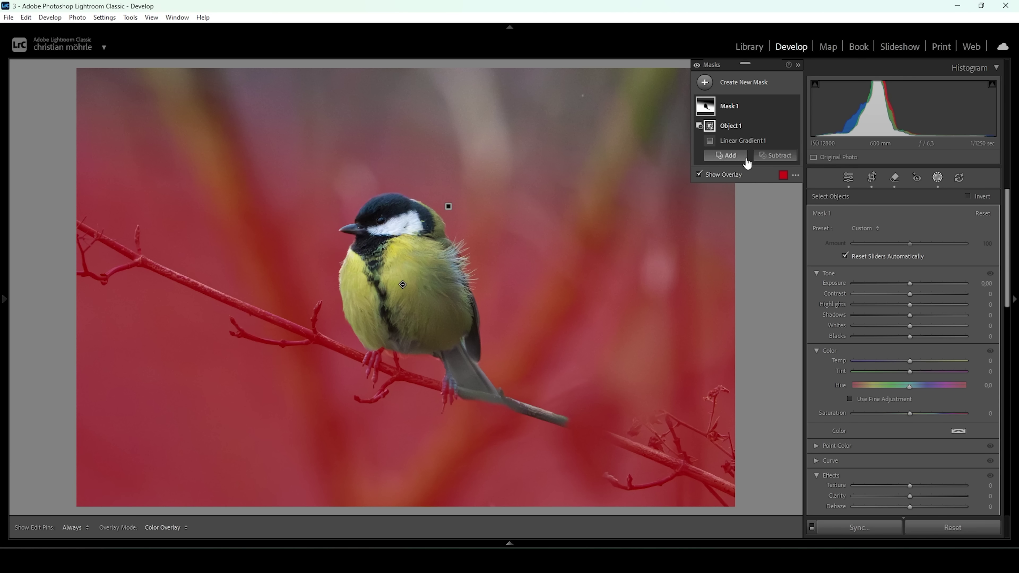
- Subtract both of the bird's feet from the gradient mask with two separate object selections
click(773, 156)
click(789, 254)
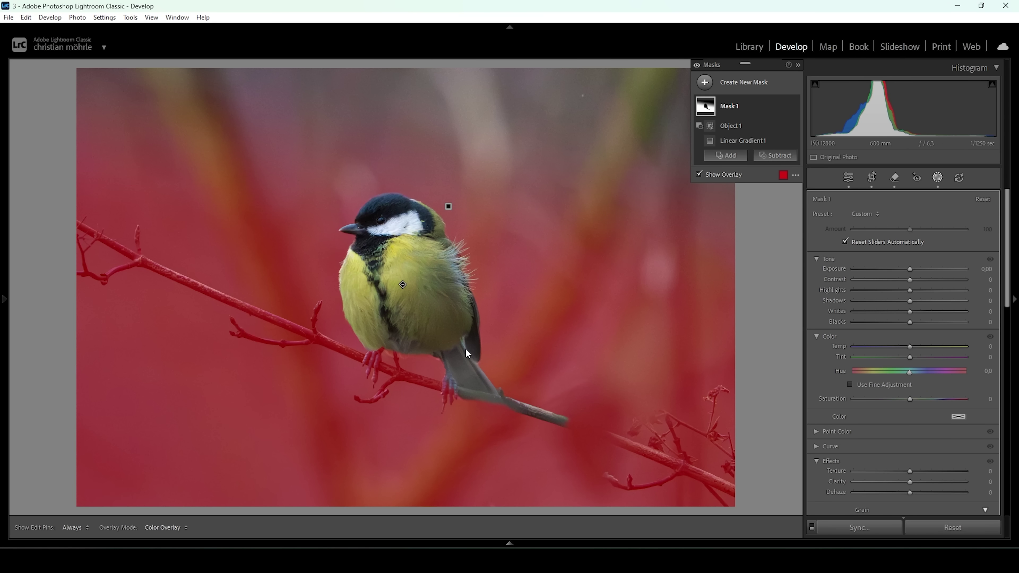
drag(356, 342, 393, 400)
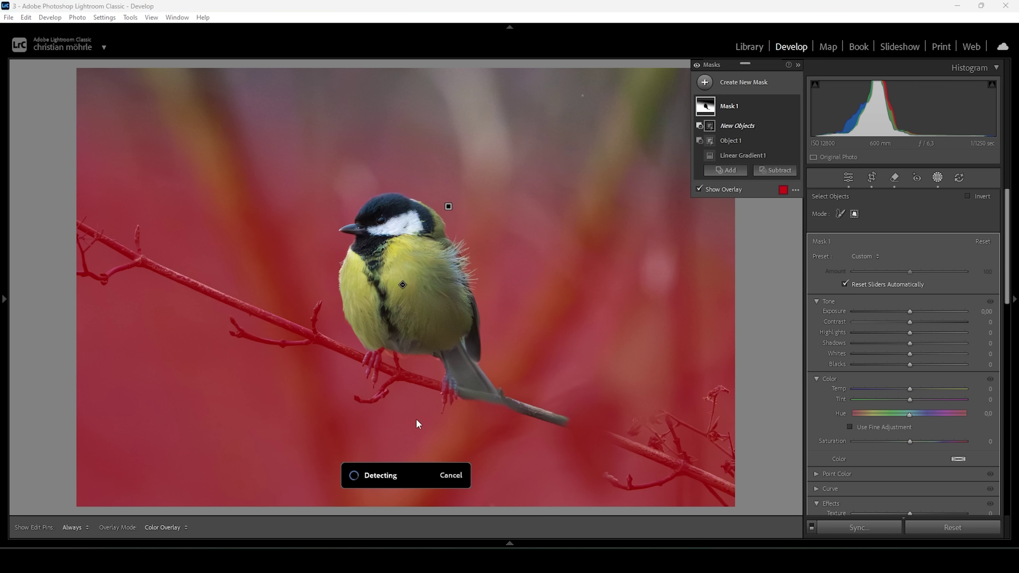
click(775, 169)
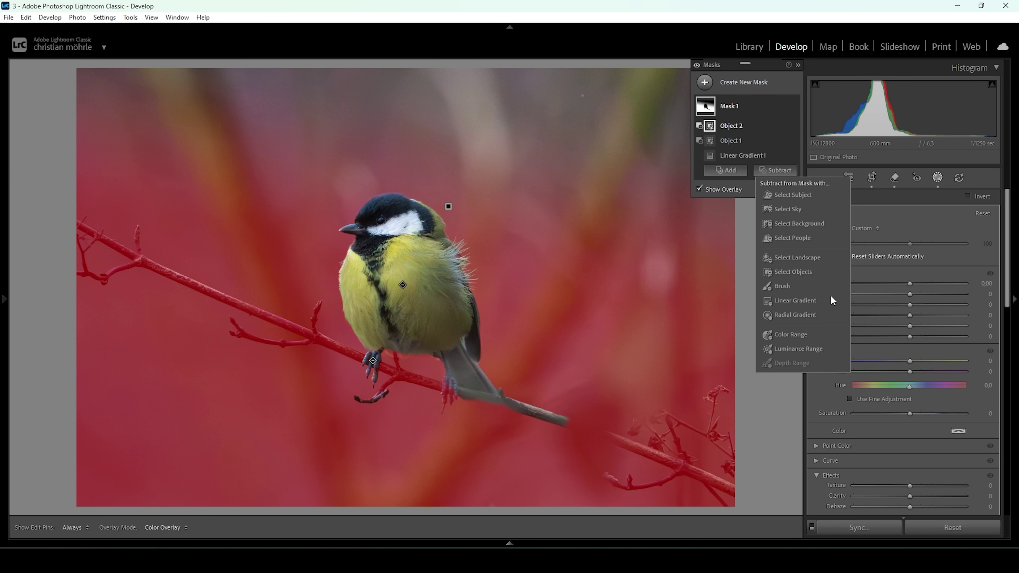
click(792, 273)
drag(434, 366, 468, 422)
- Brush the small twig below the bird's feet back into the mask and set the mask's exposure to −0,25
key(shift+k)
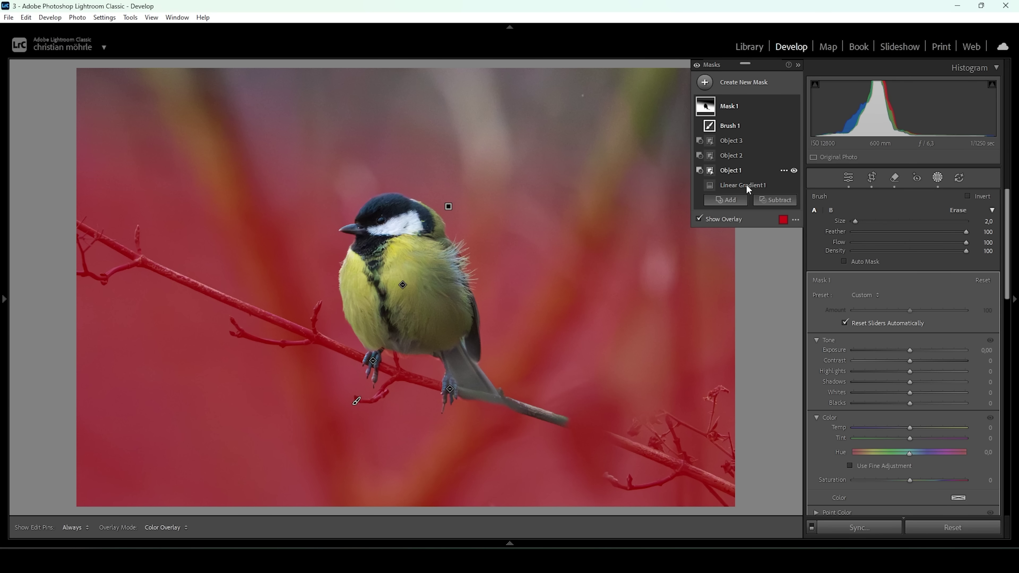
drag(908, 351, 904, 351)
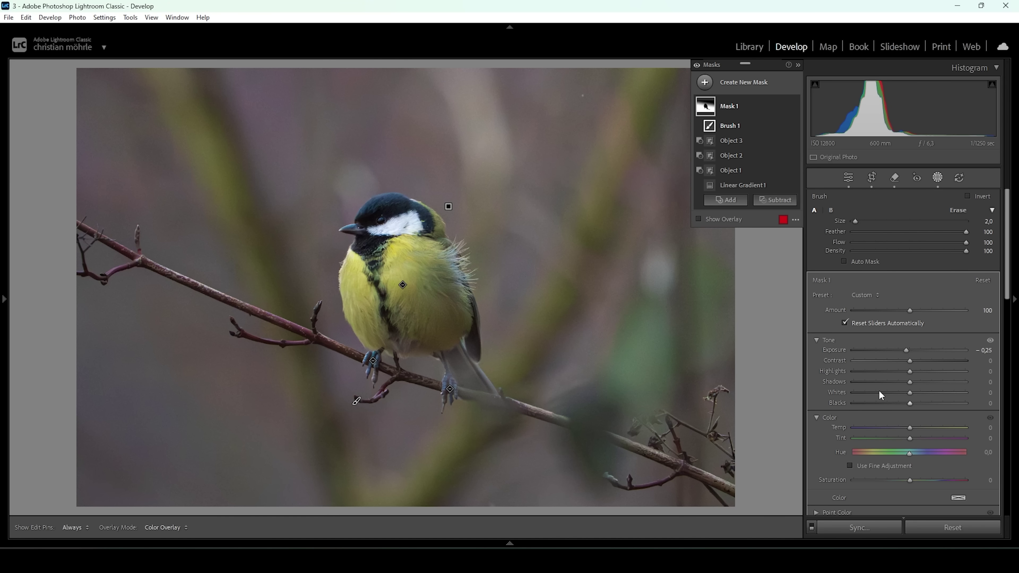
- Set the mask's highlights and whites to −100, temp to −29, tint to −7 and saturation to 8
drag(908, 371, 710, 370)
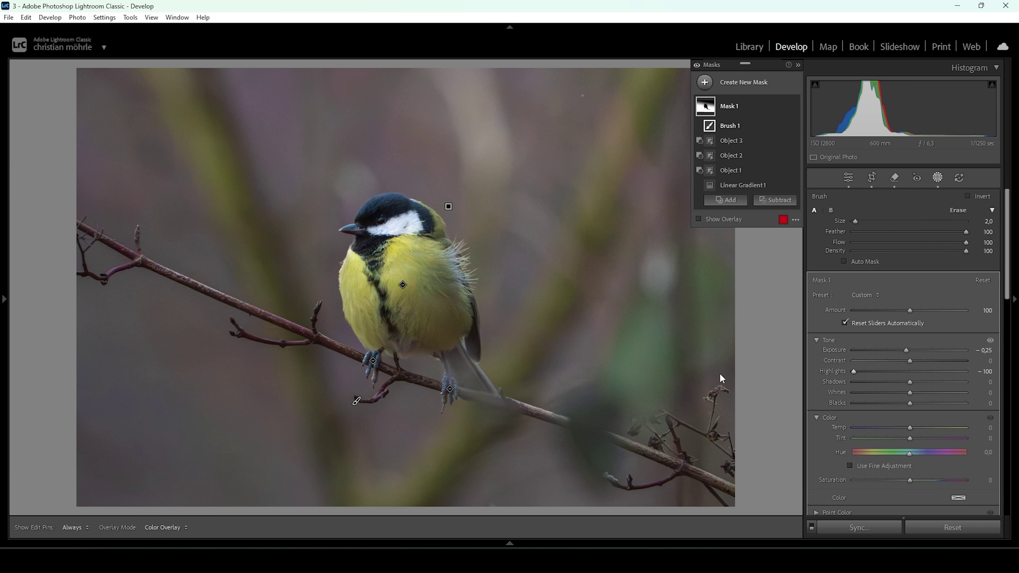
drag(908, 394, 717, 399)
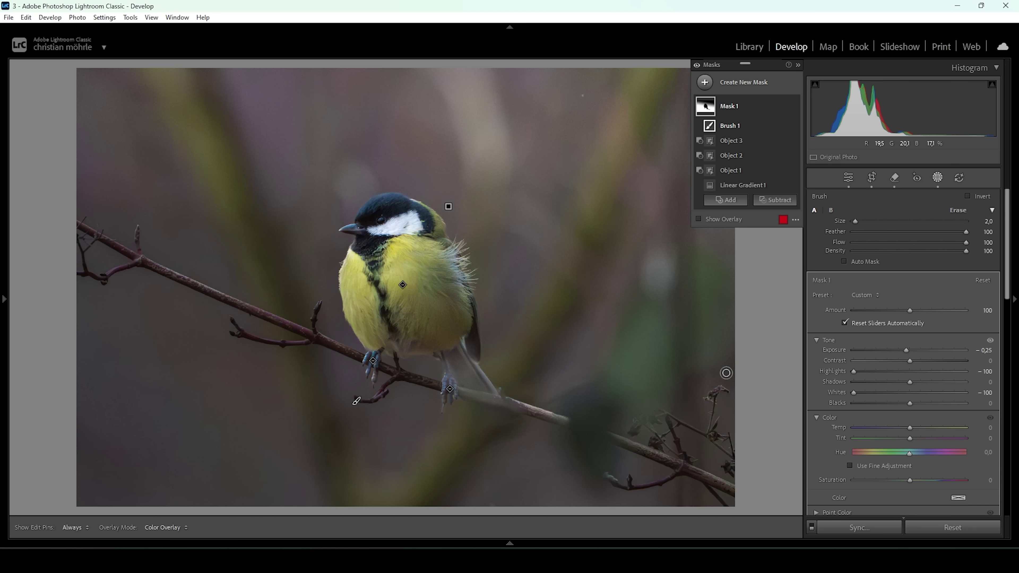
drag(909, 428, 893, 428)
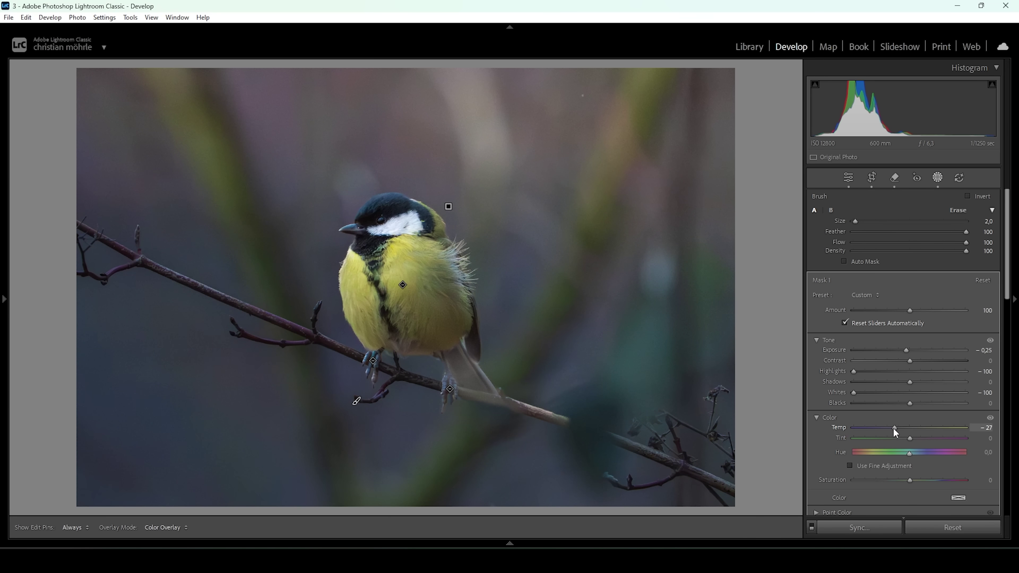
drag(892, 429, 893, 429)
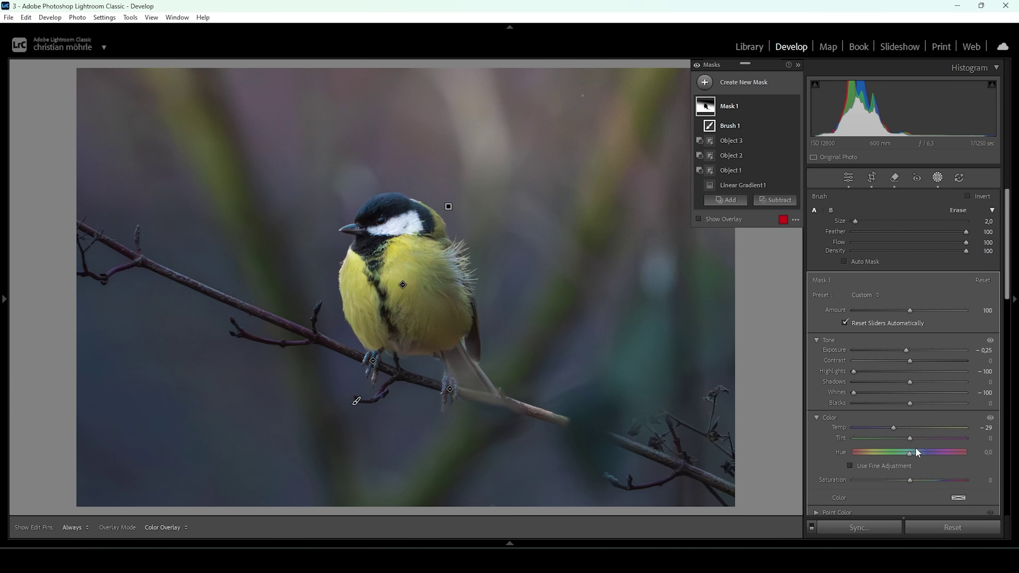
drag(912, 442, 905, 439)
drag(913, 482, 917, 481)
- Soften the masked background by setting the mask's texture to −31 and clarity to −11
drag(1007, 201, 1015, 265)
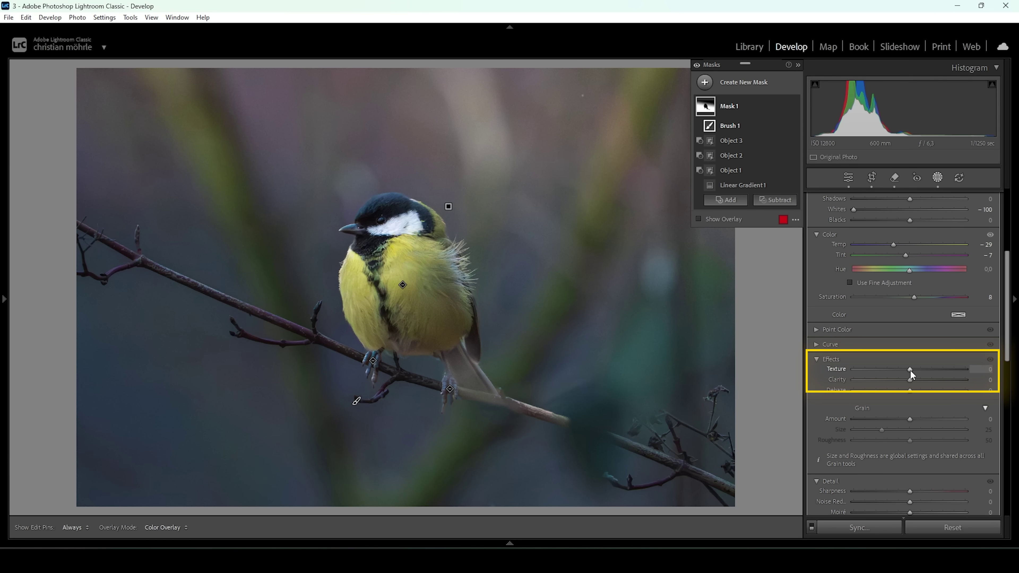
drag(945, 372, 890, 368)
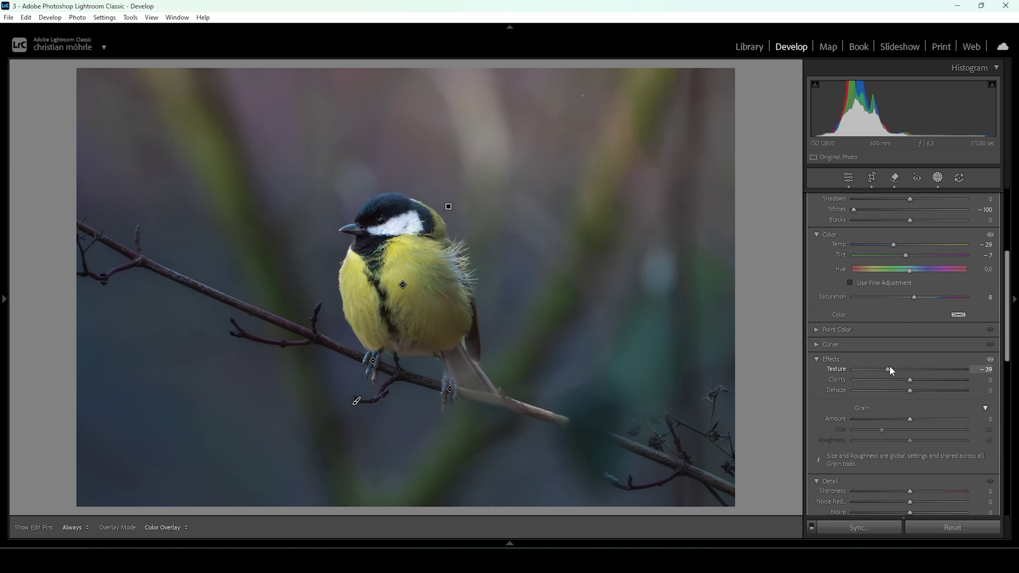
drag(895, 372, 892, 368)
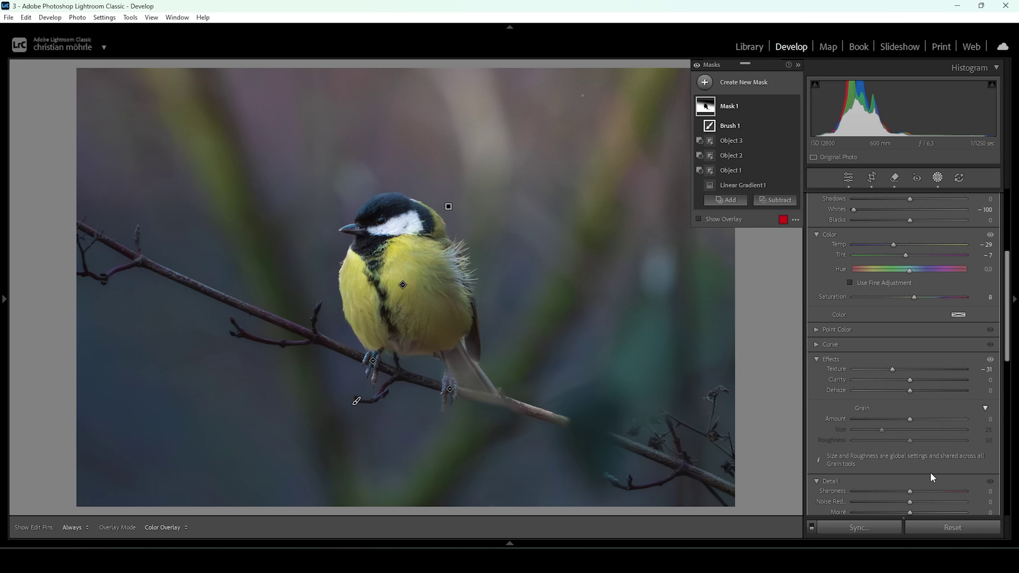
key(shift+w)
drag(908, 379, 895, 378)
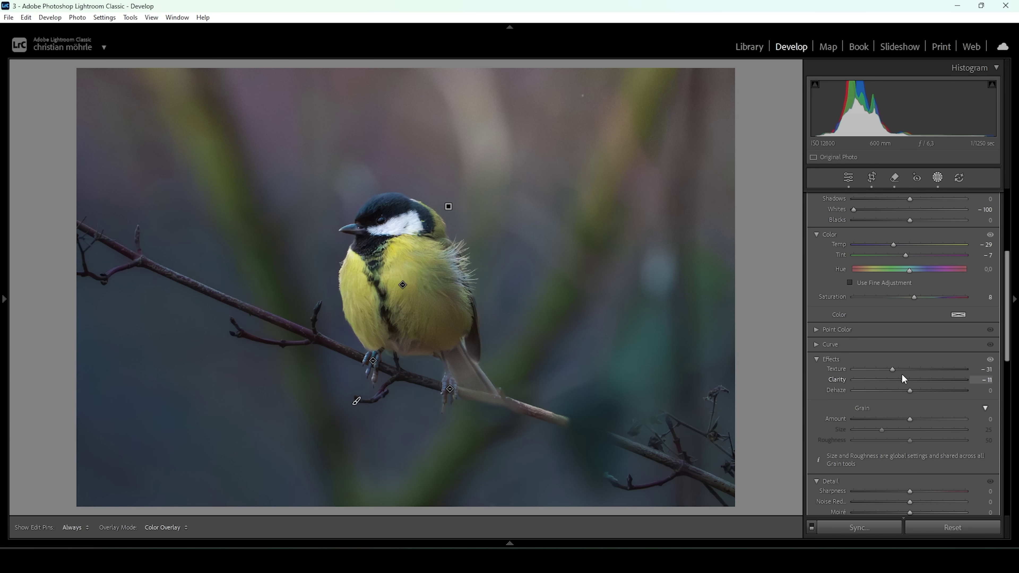
key(shift+w)
- Set the mask's sharpness to −48, and compare the photo with the mask turned off and on
scroll(1010, 296, down, 1)
scroll(1010, 296, down, 2)
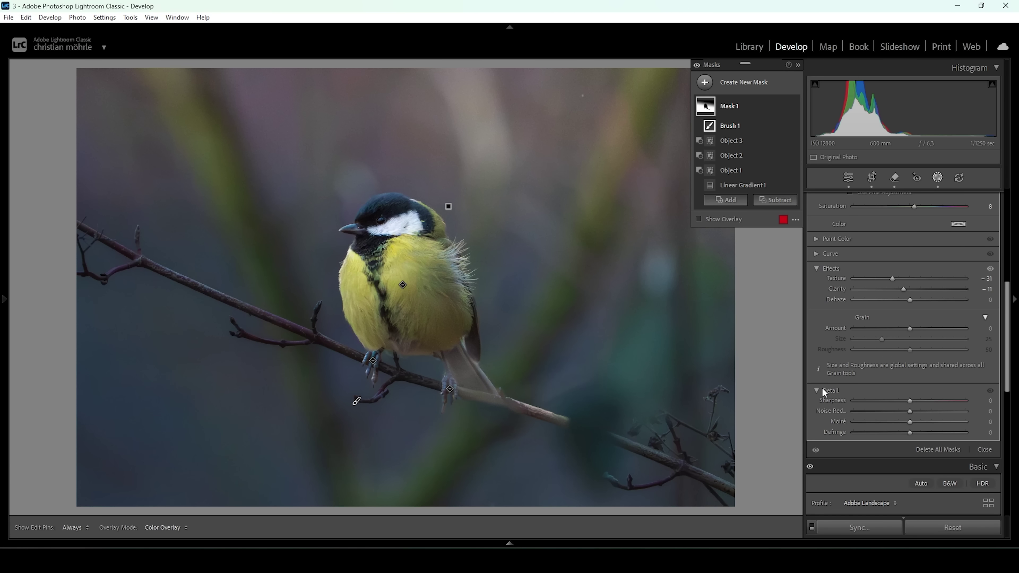
key(shift+w)
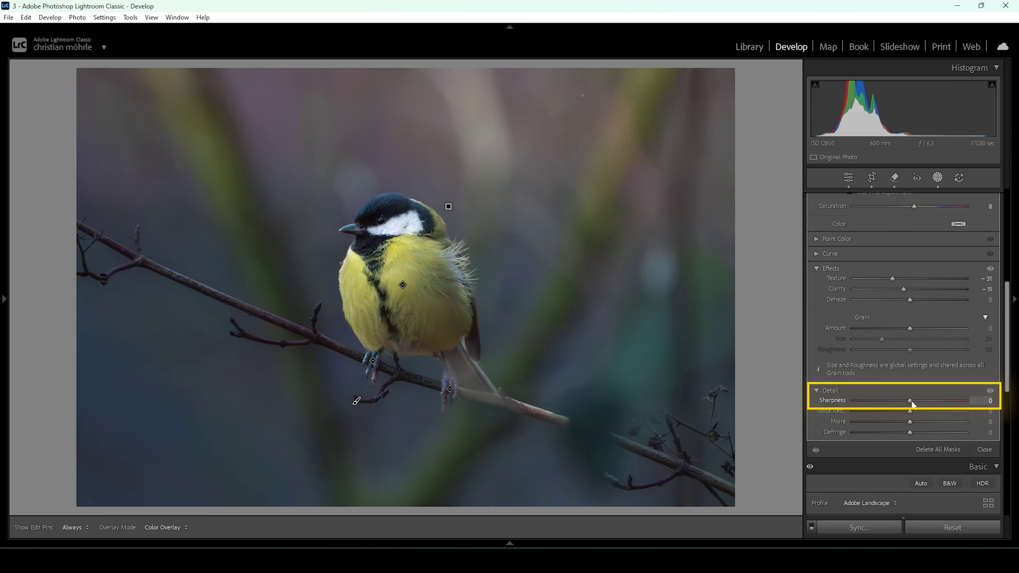
drag(906, 400, 885, 399)
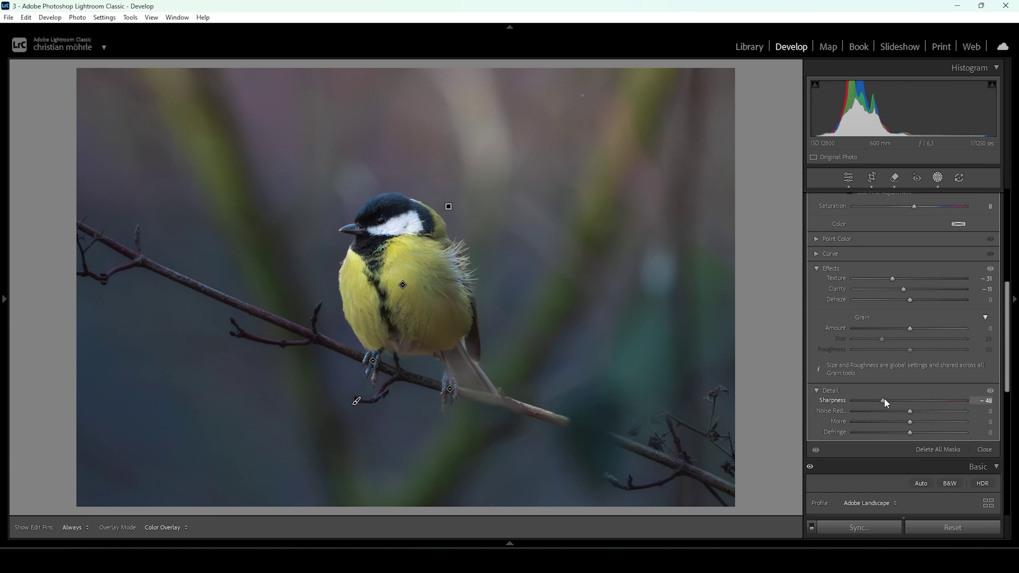
key(shift+w)
click(793, 108)
click(793, 106)
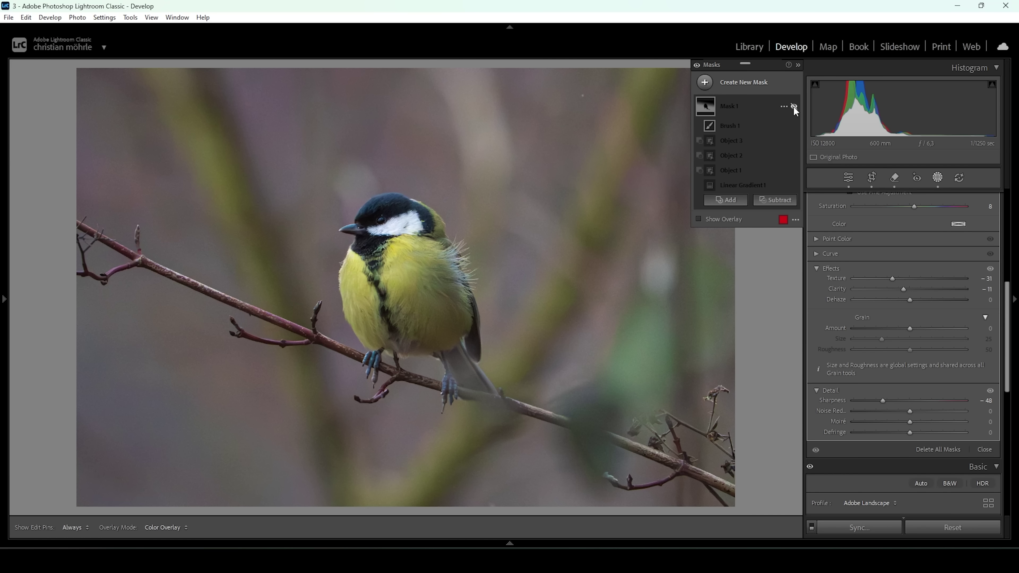
click(794, 107)
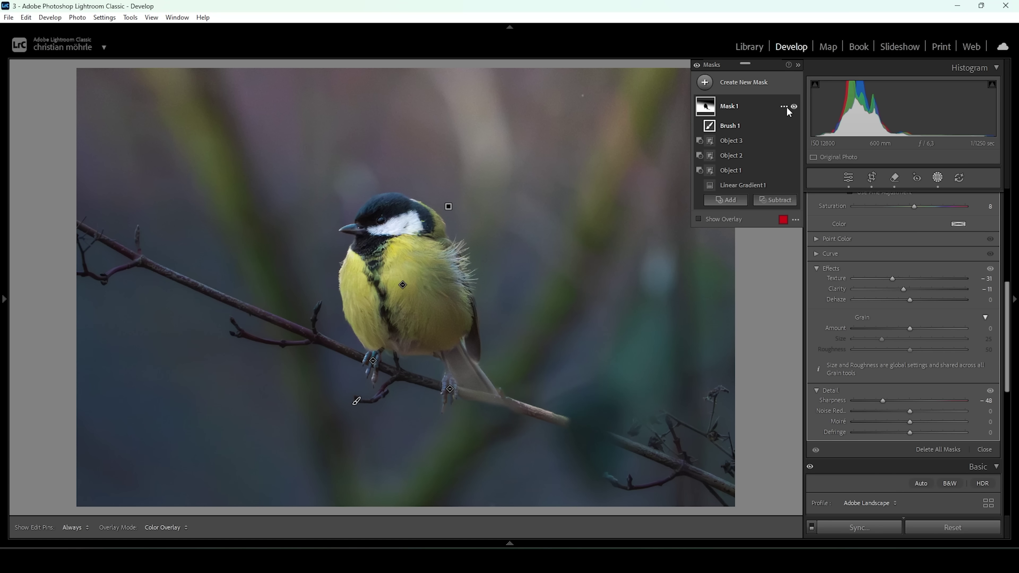
- Add a tilted linear gradient mask over the bottom of the photo, fading out at the bird's belly, and lower its exposure slightly
click(754, 82)
click(764, 209)
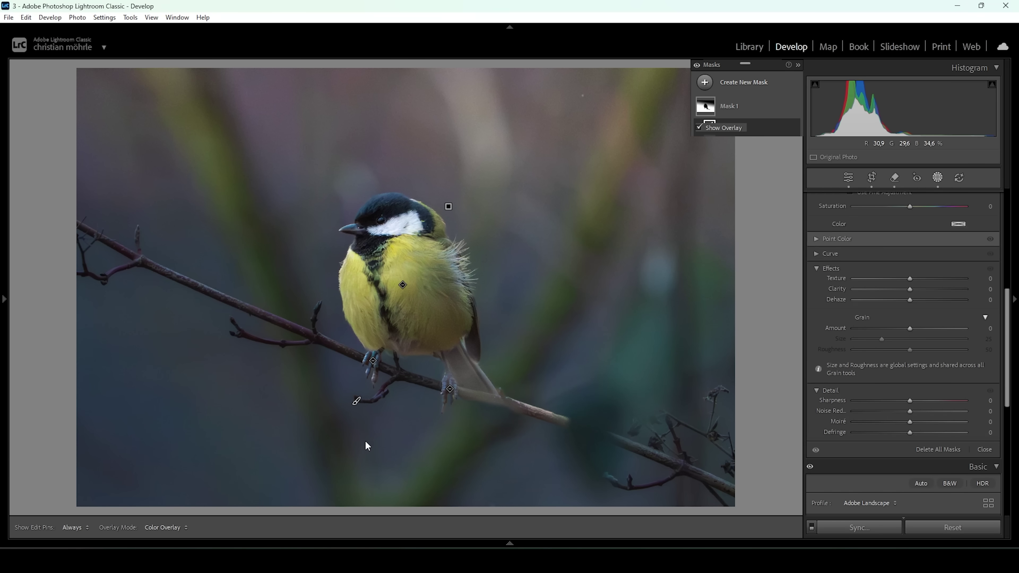
drag(355, 483, 395, 342)
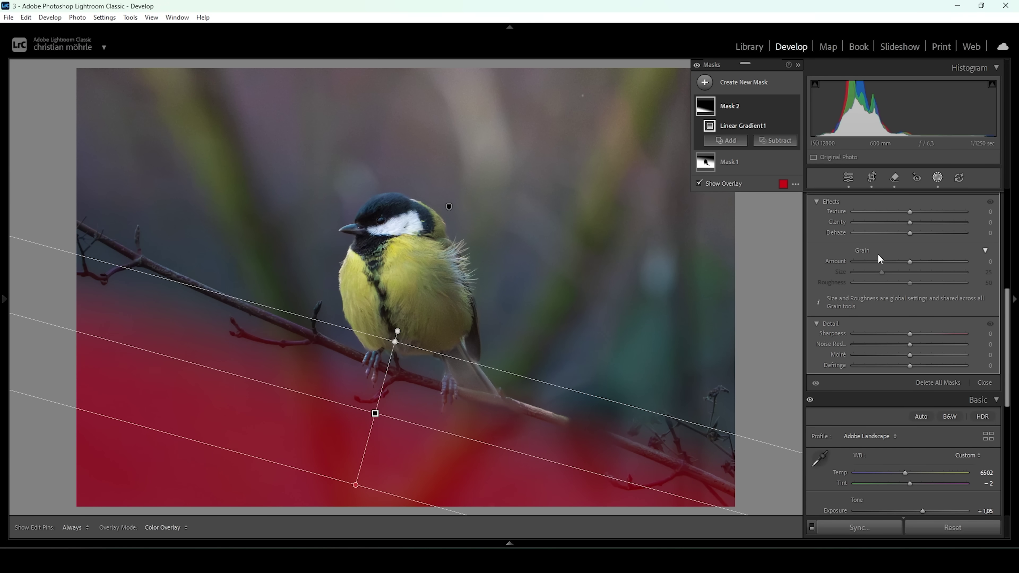
scroll(916, 318, up, 8)
drag(910, 288, 904, 283)
- Set the bottom gradient mask's texture to −27 and reduce its sharpness moderately
scroll(902, 428, down, 3)
drag(909, 416, 896, 414)
scroll(898, 447, down, 4)
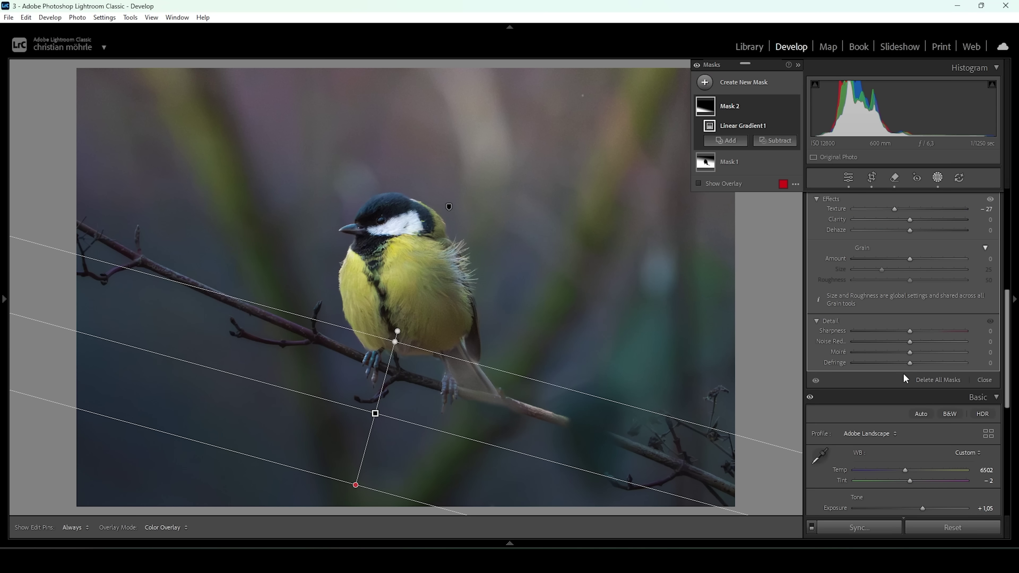
drag(910, 331, 894, 328)
- Add a tilted linear gradient mask over the right side of the photo and subtract the whole bird with an object selection
click(706, 84)
click(777, 212)
drag(573, 300, 303, 230)
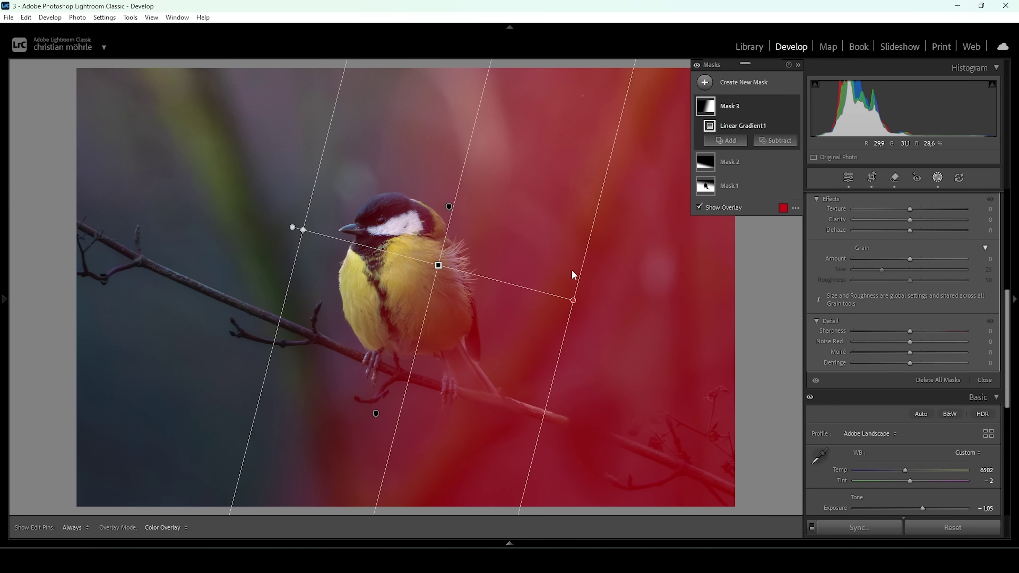
click(774, 140)
click(778, 243)
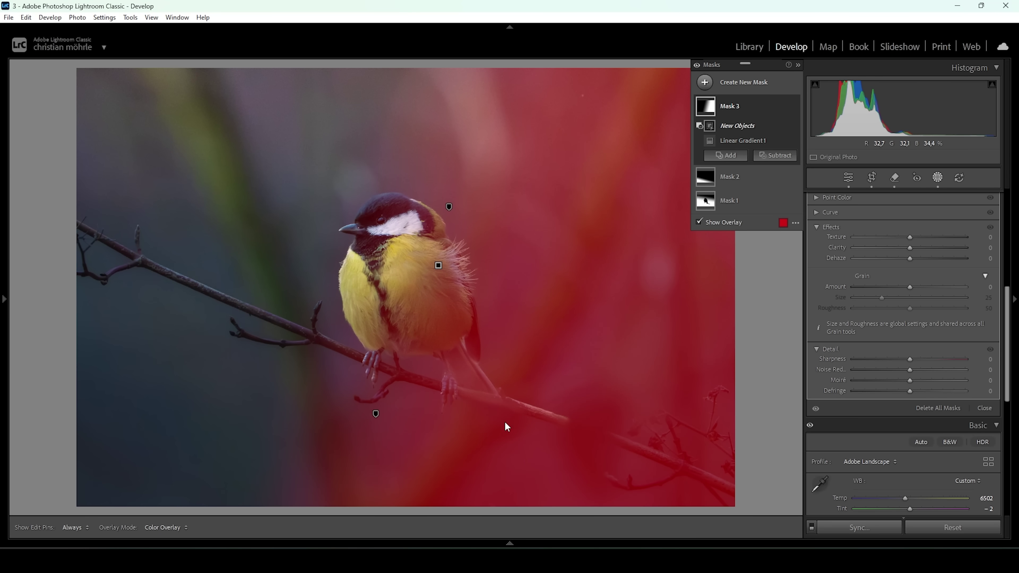
drag(318, 179, 519, 420)
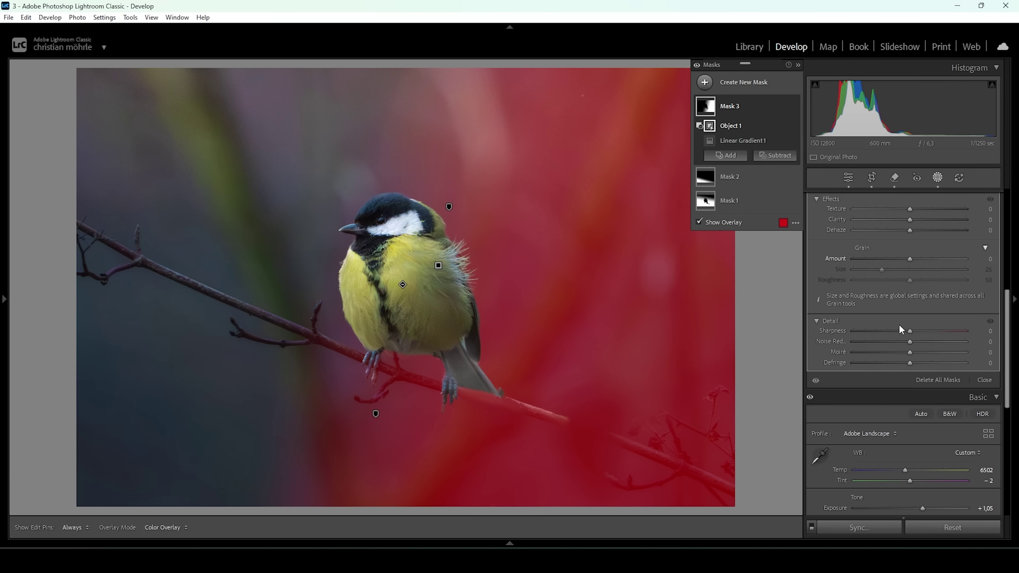
- Set the right-side gradient mask's exposure to −0,63, temp to −8 and saturation to 19
scroll(898, 324, up, 5)
drag(905, 280, 904, 284)
drag(901, 283, 901, 283)
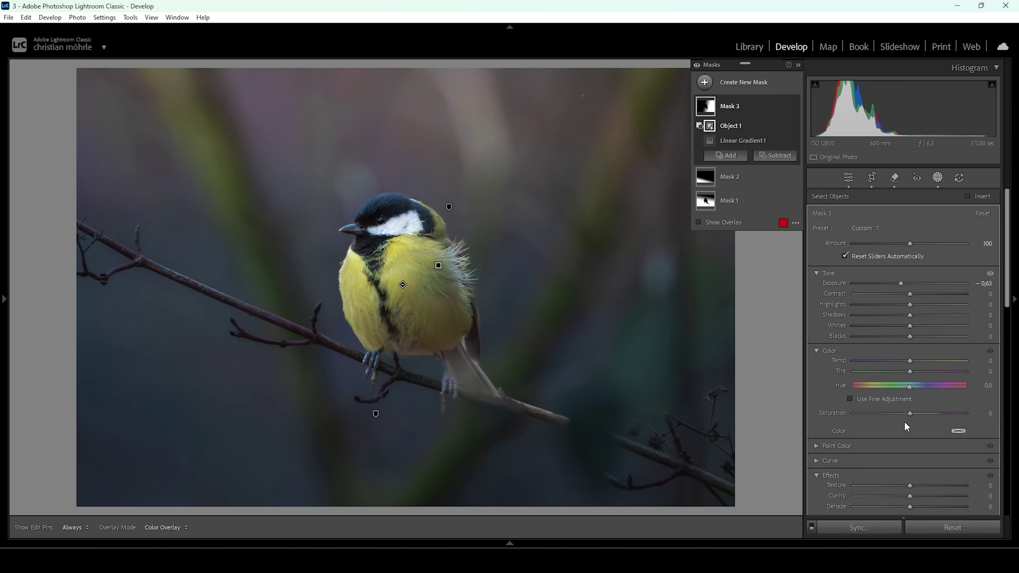
drag(906, 357, 901, 356)
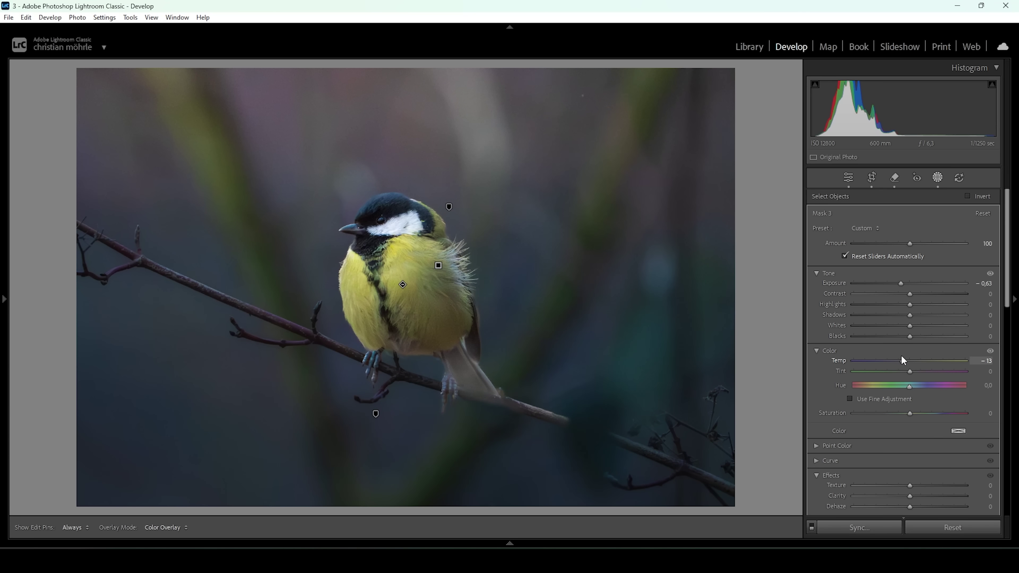
drag(902, 356, 904, 356)
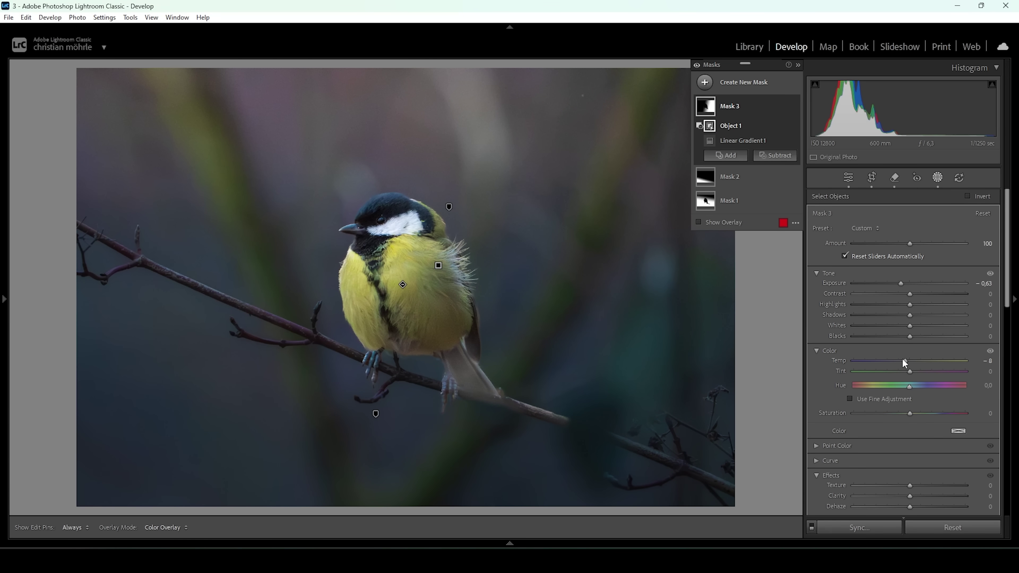
mouse_move(910, 414)
mouse_down()
mouse_move(935, 411)
mouse_move(924, 410)
mouse_up()
- Set the right-side gradient mask's texture to −46 and sharpness to −33
scroll(862, 417, down, 3)
drag(909, 417, 892, 396)
scroll(923, 441, down, 3)
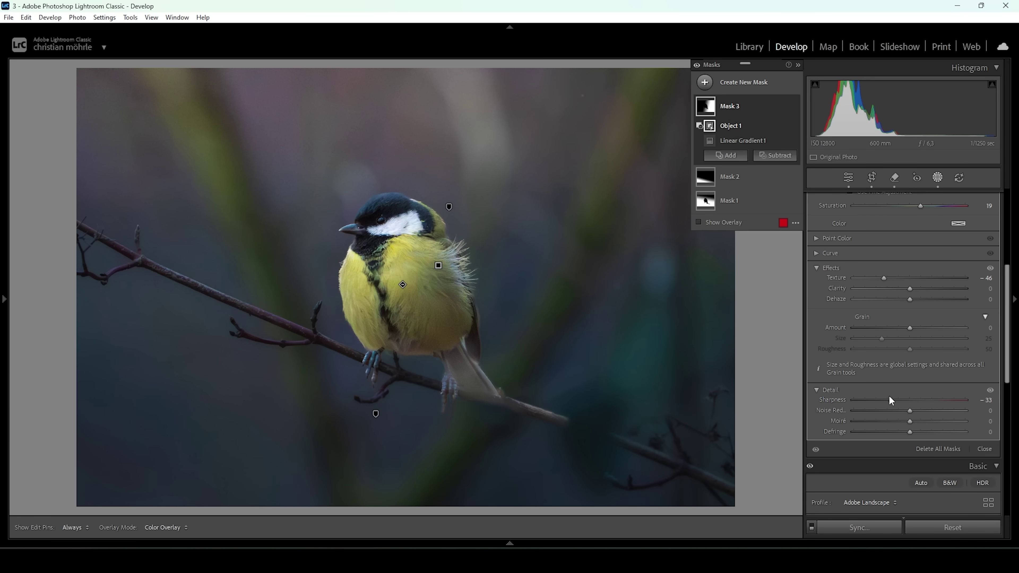
- Add a tilted linear gradient mask over the upper part of the photo and subtract the bird with an object selection
click(705, 82)
click(775, 212)
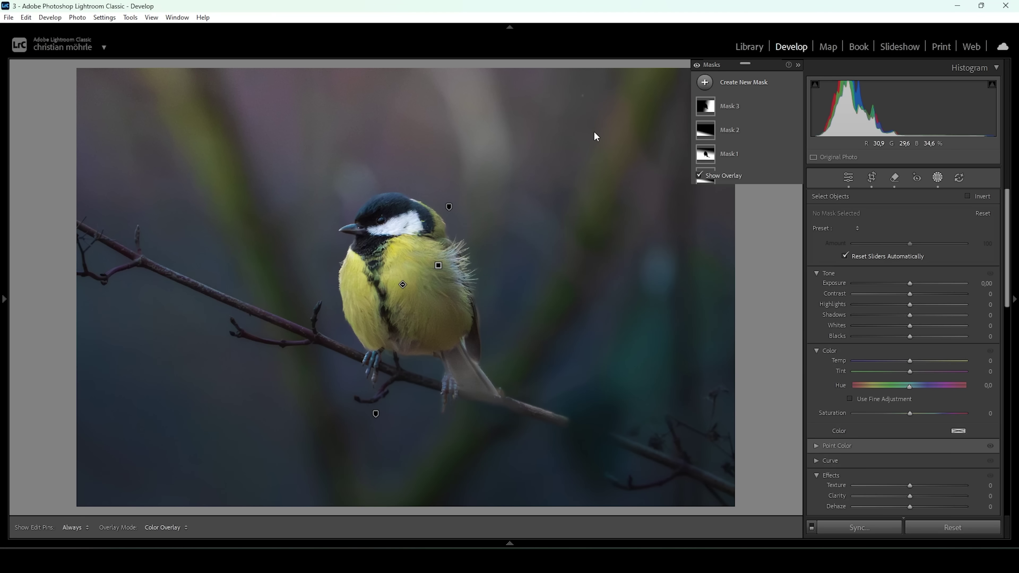
drag(593, 85, 553, 286)
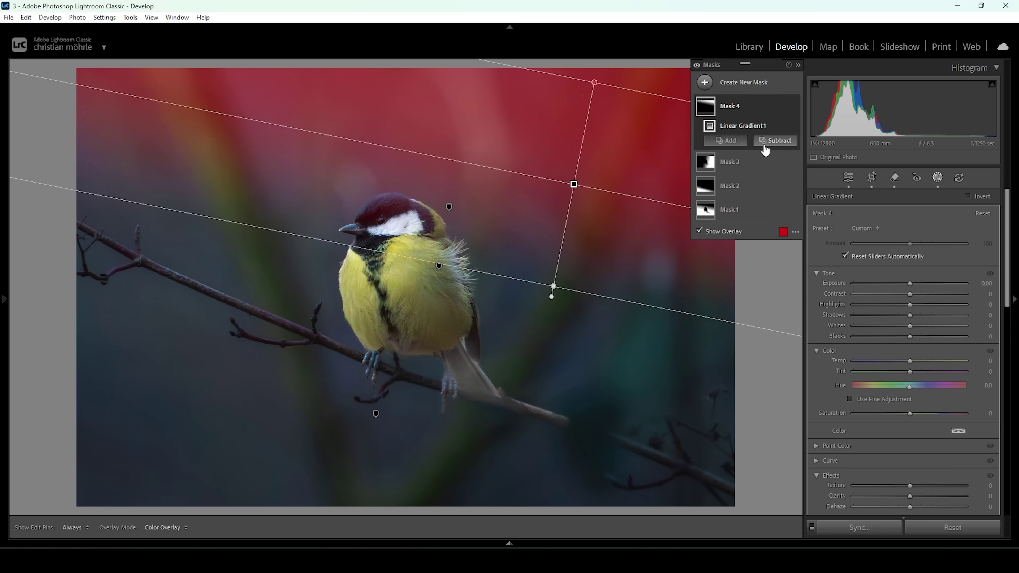
click(764, 140)
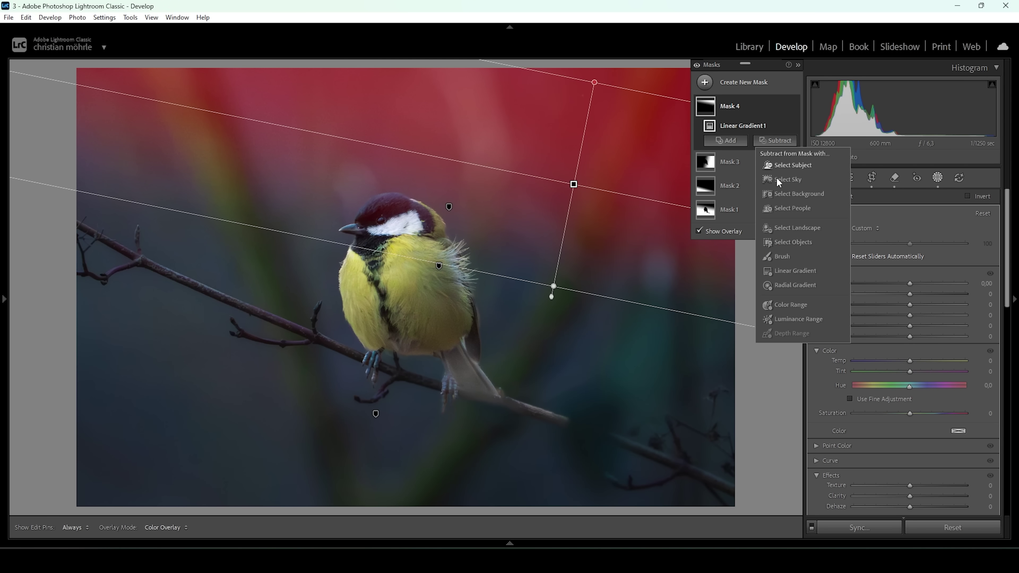
click(793, 241)
drag(304, 174, 438, 351)
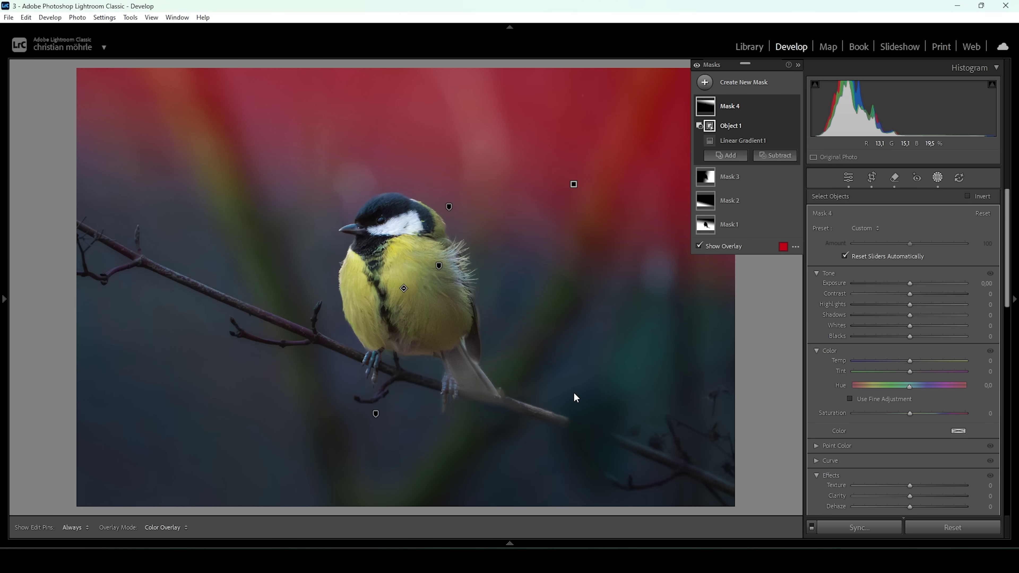
- Set the upper gradient mask's temp to 18, tint to −9, saturation to 23, and texture and sharpness to −100
mouse_move(910, 361)
mouse_down()
mouse_move(920, 361)
mouse_move(903, 372)
mouse_up()
drag(909, 413, 927, 414)
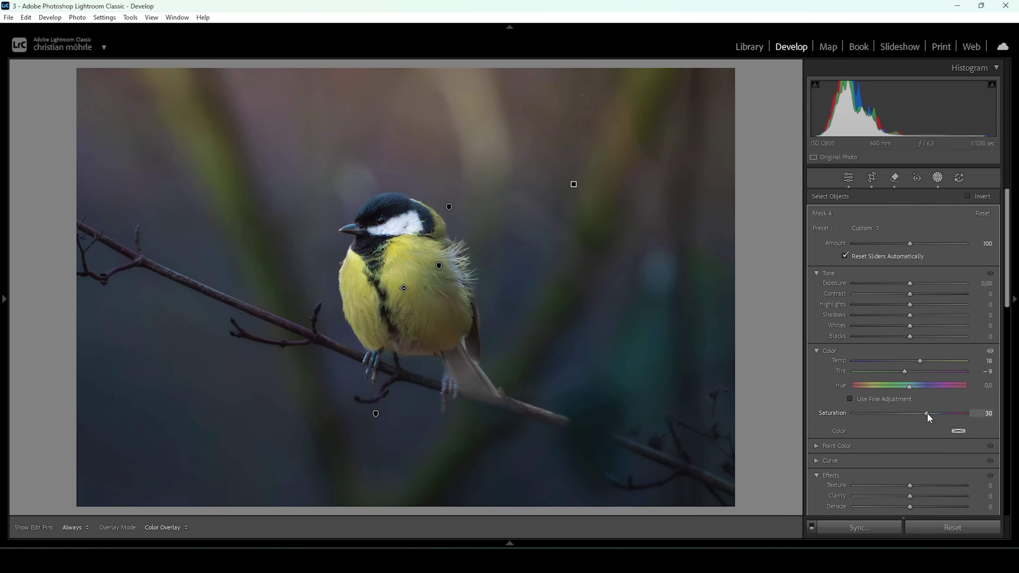
drag(923, 413, 827, 406)
scroll(928, 448, down, 2)
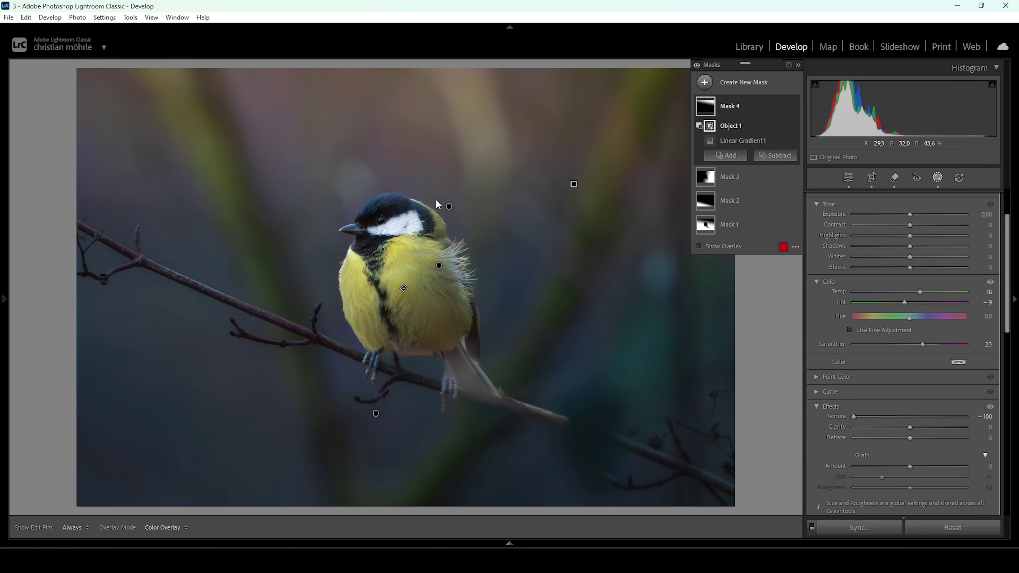
scroll(920, 382, down, 5)
drag(909, 332, 762, 325)
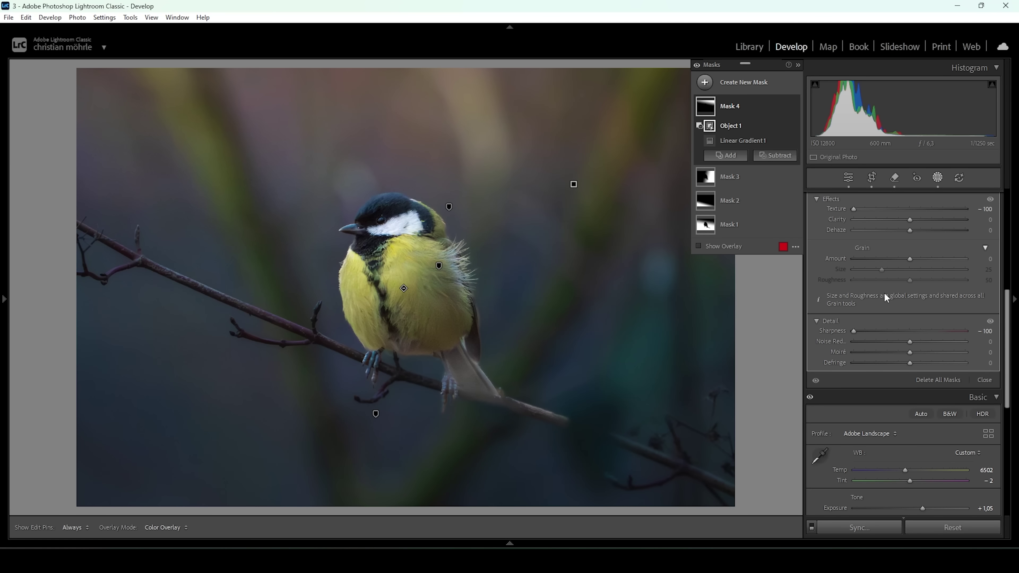
- Add a large radial gradient mask centred near the photo's upper edge, reaching down to the middle of the bird's body
right_click(754, 225)
click(765, 222)
key(k)
drag(560, 283, 671, 408)
drag(425, 160, 425, 45)
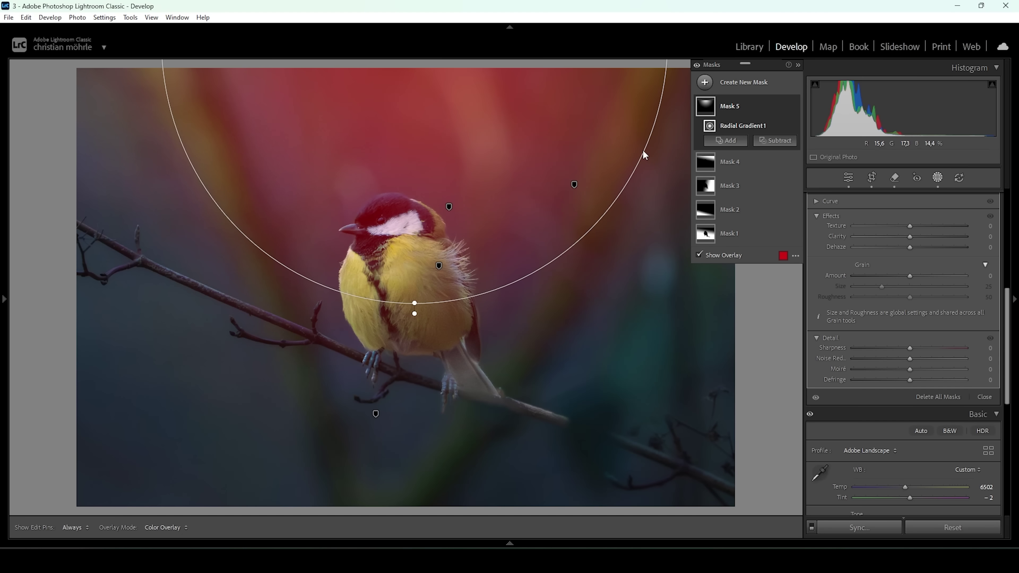
- Subtract the whole bird from the radial gradient mask with an object selection
click(775, 141)
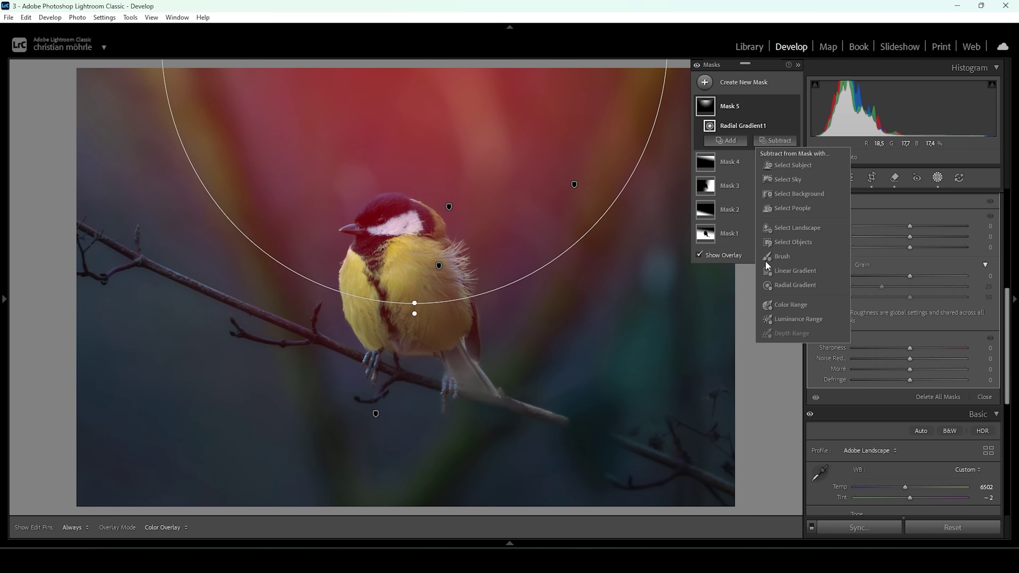
click(717, 268)
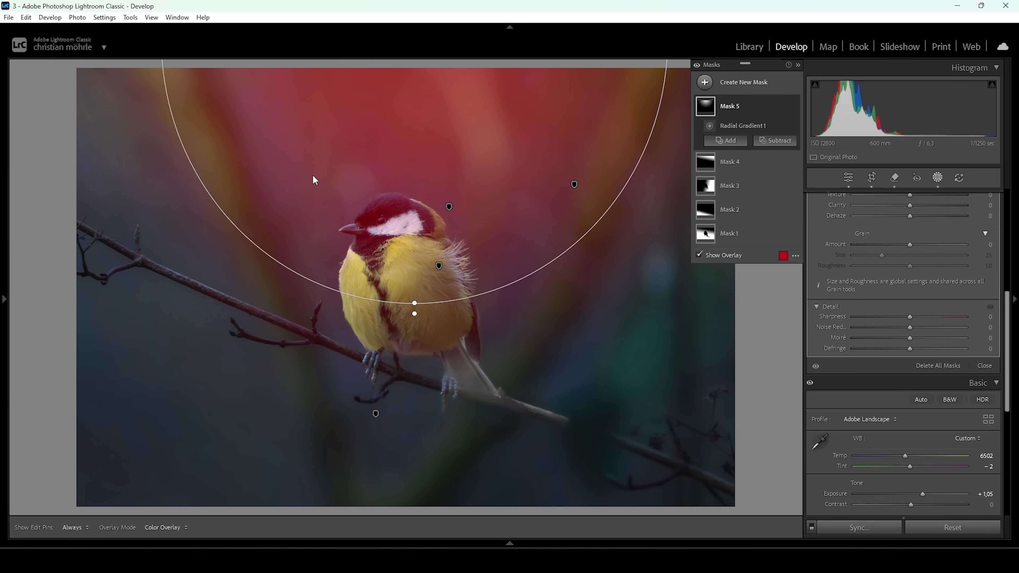
drag(309, 175, 510, 420)
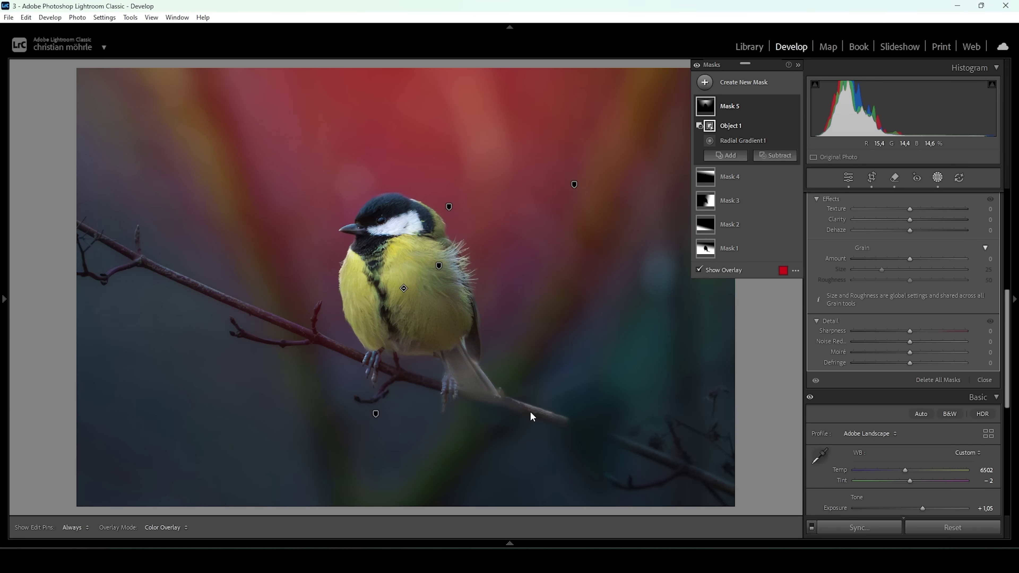
- Set the large radial gradient mask's exposure to 0.44, blacks to 78, temp to 54, tint to 15 and saturation to 49
scroll(854, 353, up, 6)
drag(909, 284, 917, 284)
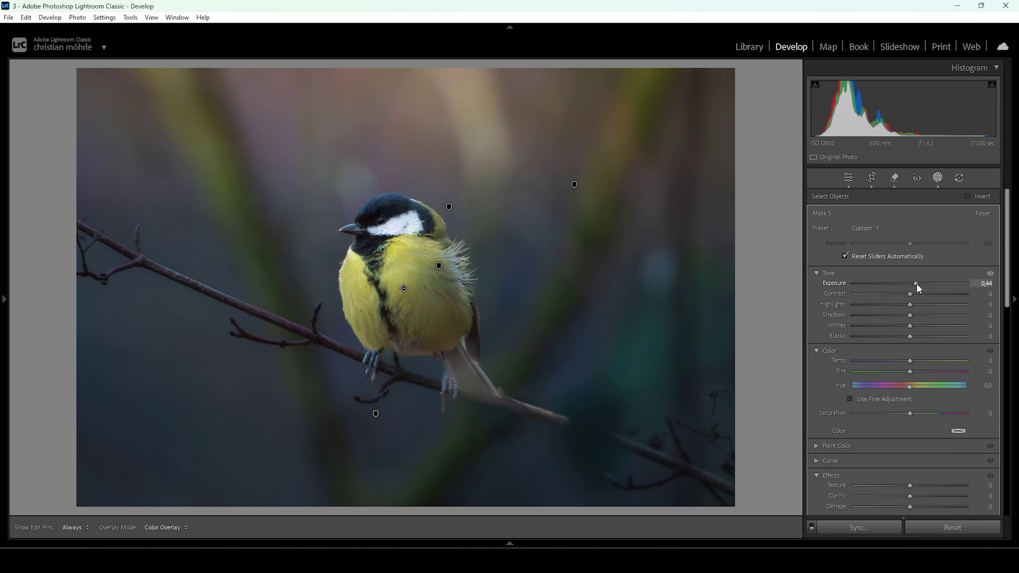
drag(909, 336, 936, 339)
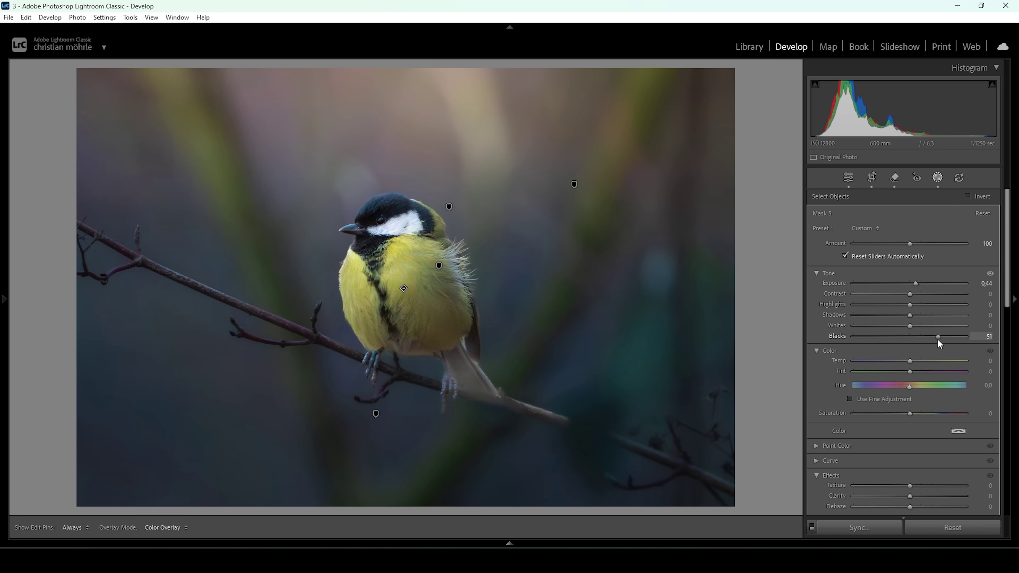
drag(937, 339, 929, 362)
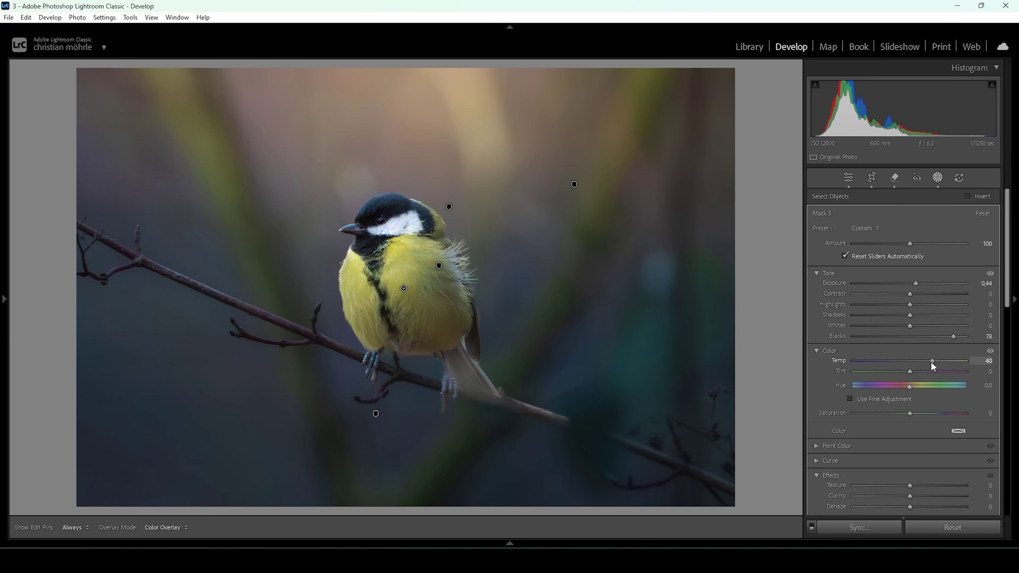
drag(931, 362, 914, 372)
drag(912, 371, 913, 371)
mouse_move(910, 414)
mouse_down()
mouse_move(937, 411)
mouse_move(897, 413)
mouse_up()
- Soften the large radial gradient mask with texture −20, sharpness −21 and dehaze −12
scroll(925, 444, down, 3)
scroll(902, 441, down, 2)
drag(906, 471, 894, 468)
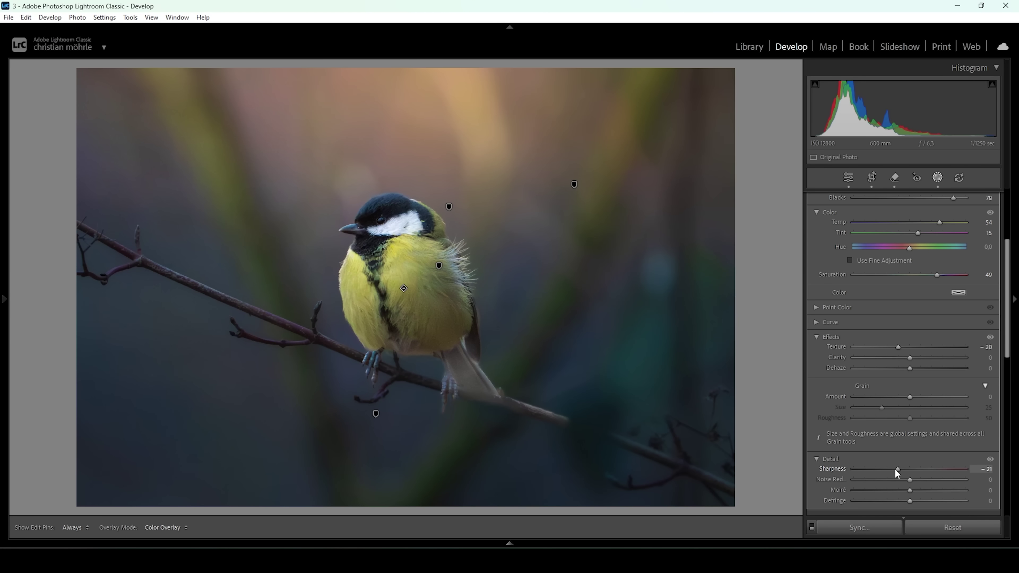
drag(895, 468, 894, 468)
scroll(929, 436, down, 2)
drag(908, 300, 900, 300)
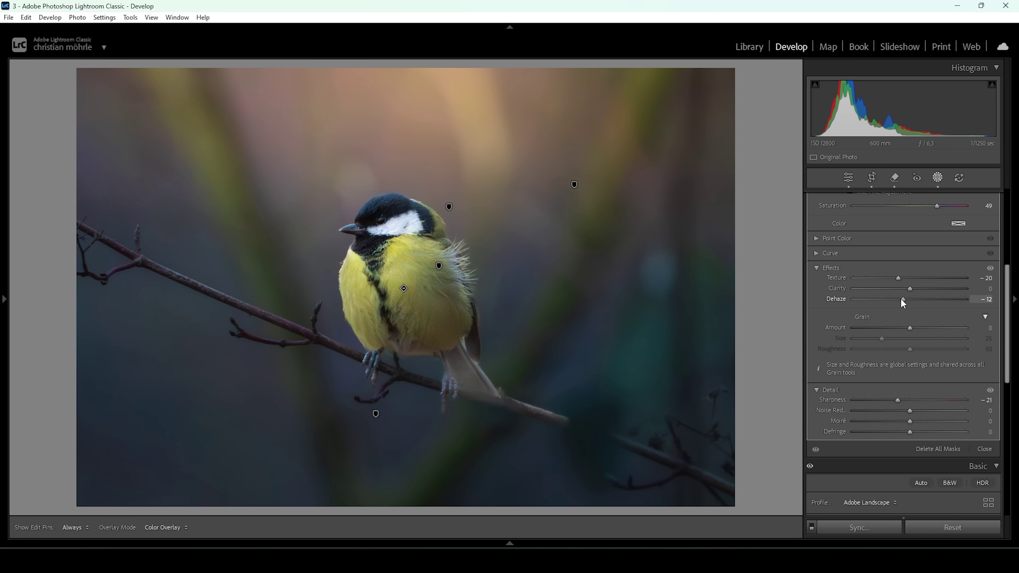
drag(900, 298, 901, 297)
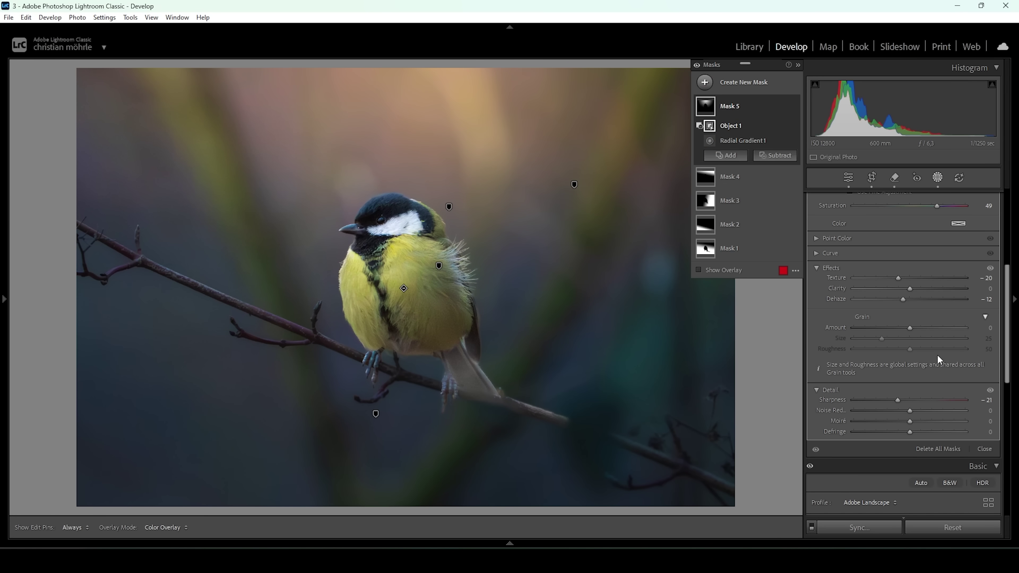
- Add a smaller radial gradient mask centred on the photo's upper edge, ending just above the bird's head
click(718, 82)
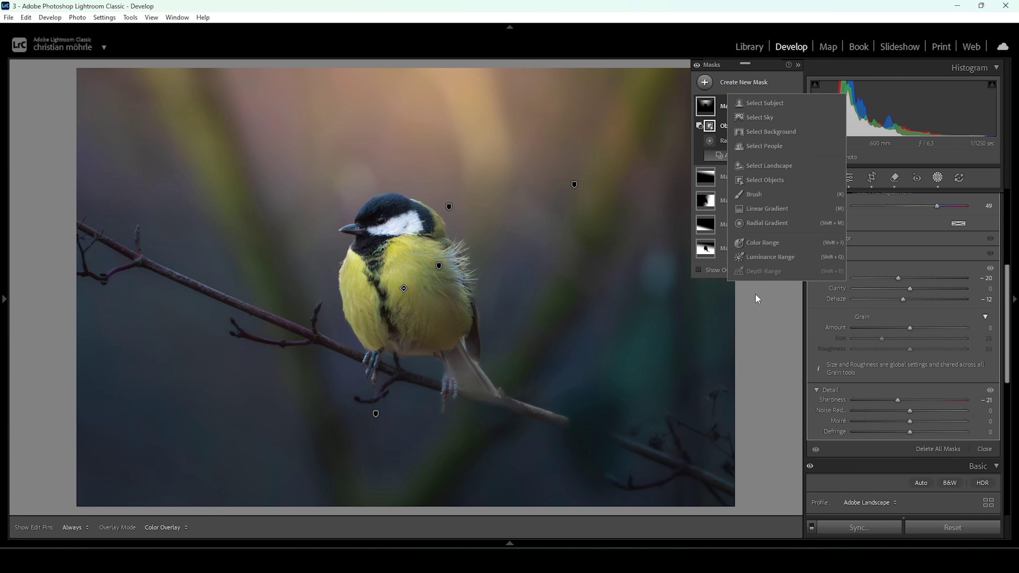
click(772, 221)
drag(393, 92, 516, 195)
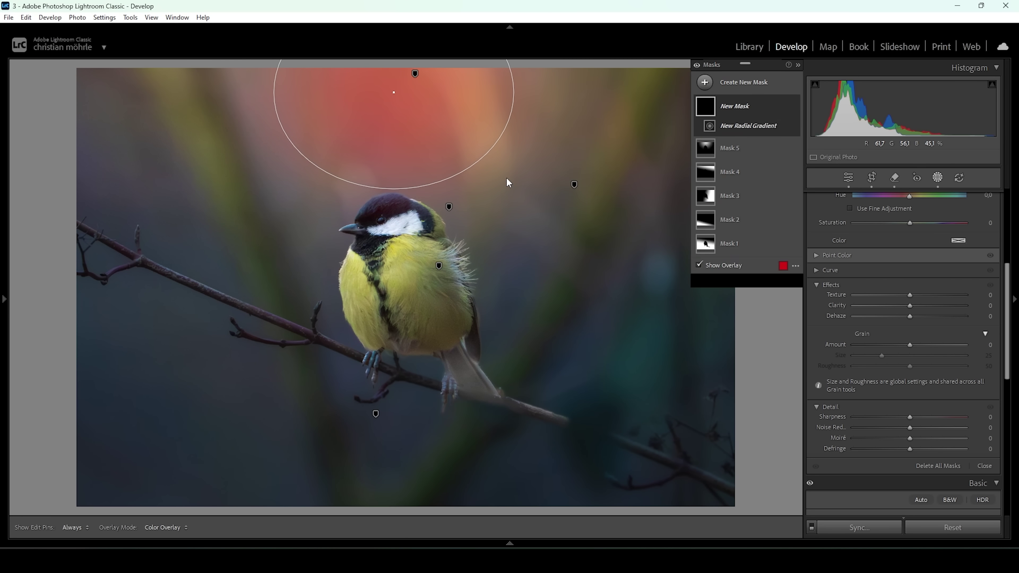
drag(406, 101, 417, 73)
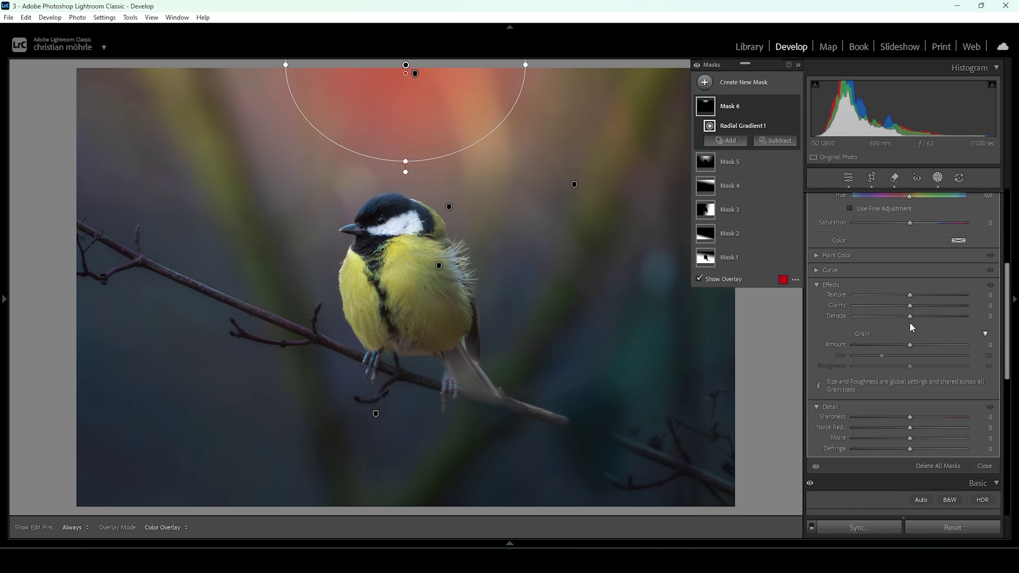
- Set the small radial gradient mask's dehaze to −53, whites to 26 and blacks to 23
drag(910, 317, 881, 316)
scroll(946, 281, up, 4)
drag(910, 285, 922, 274)
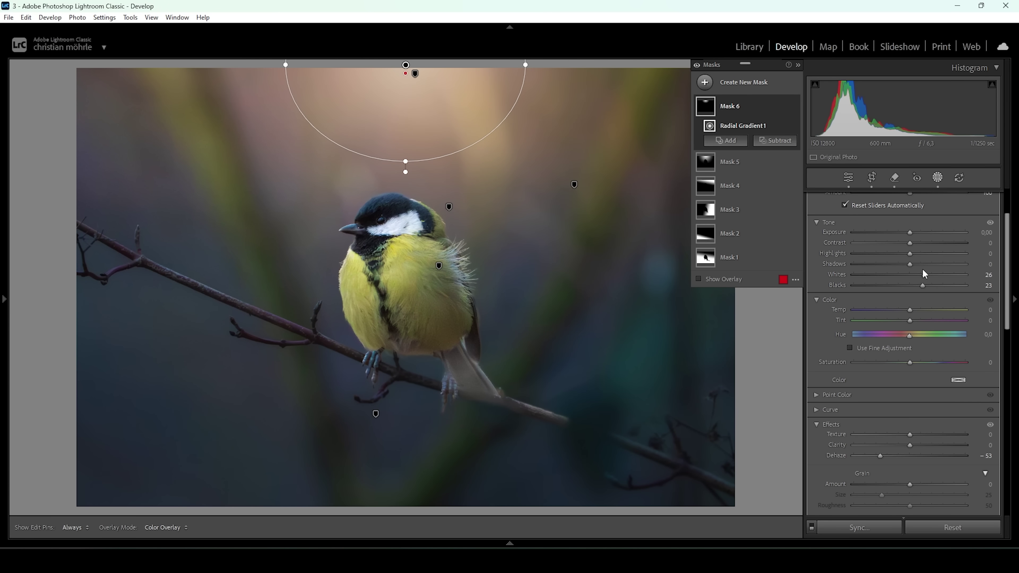
- Add an object selection mask covering the bird and set its saturation to 31
click(711, 85)
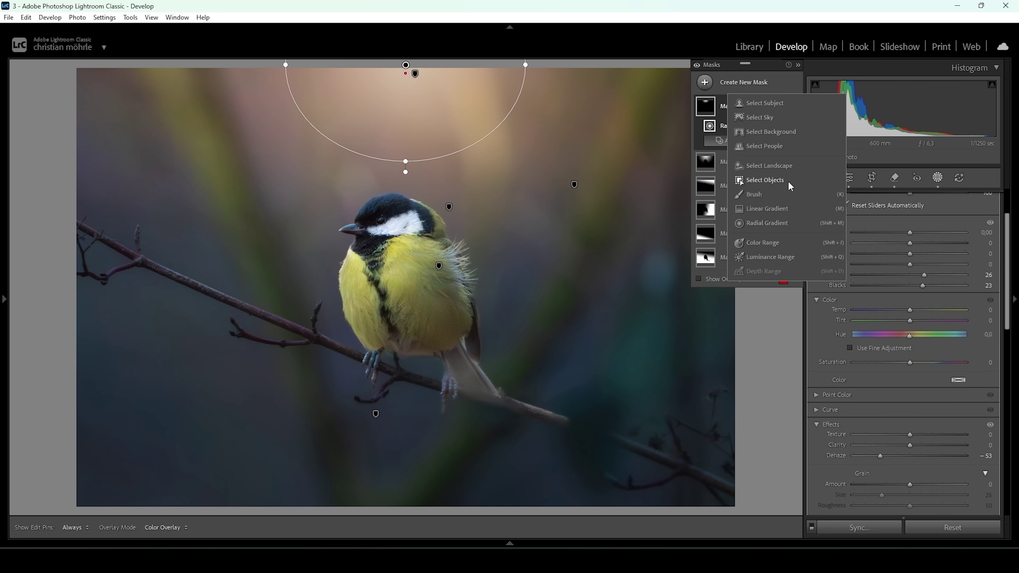
click(762, 194)
drag(294, 180, 521, 409)
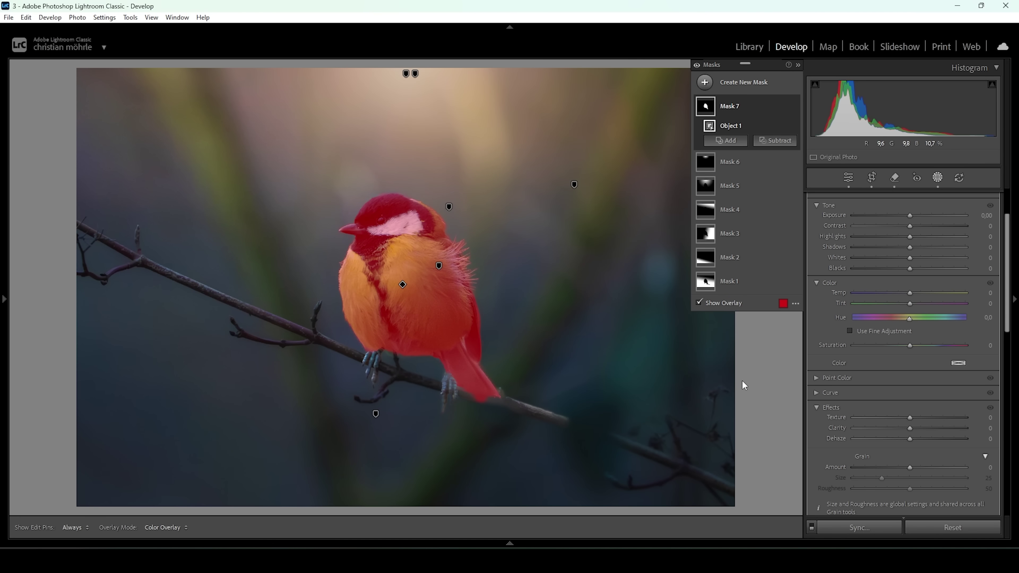
drag(912, 347, 926, 346)
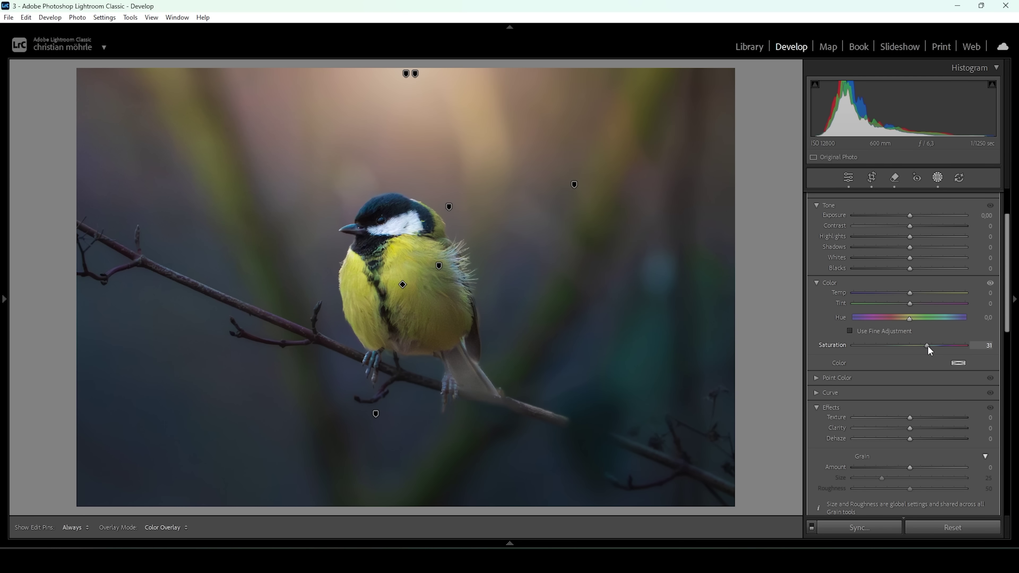
drag(927, 346, 927, 346)
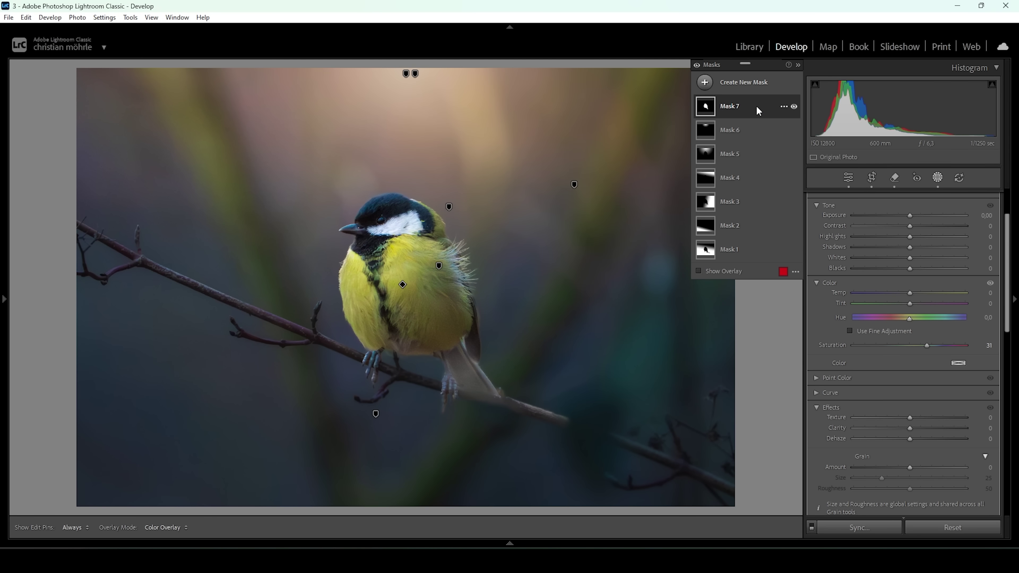
- Duplicate the bird mask, reset the copy's saturation to 0 and show its overlay
right_click(738, 107)
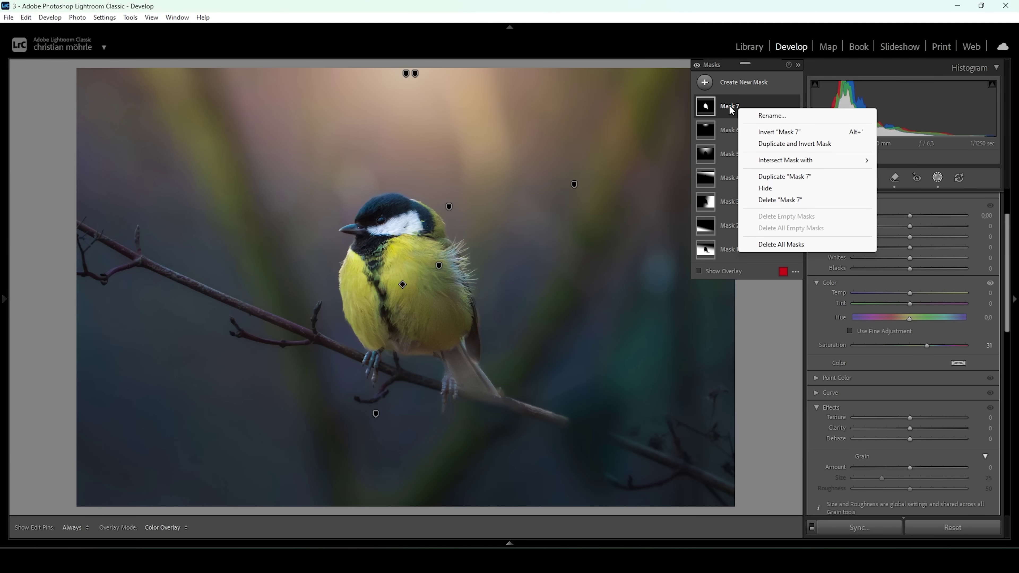
click(794, 179)
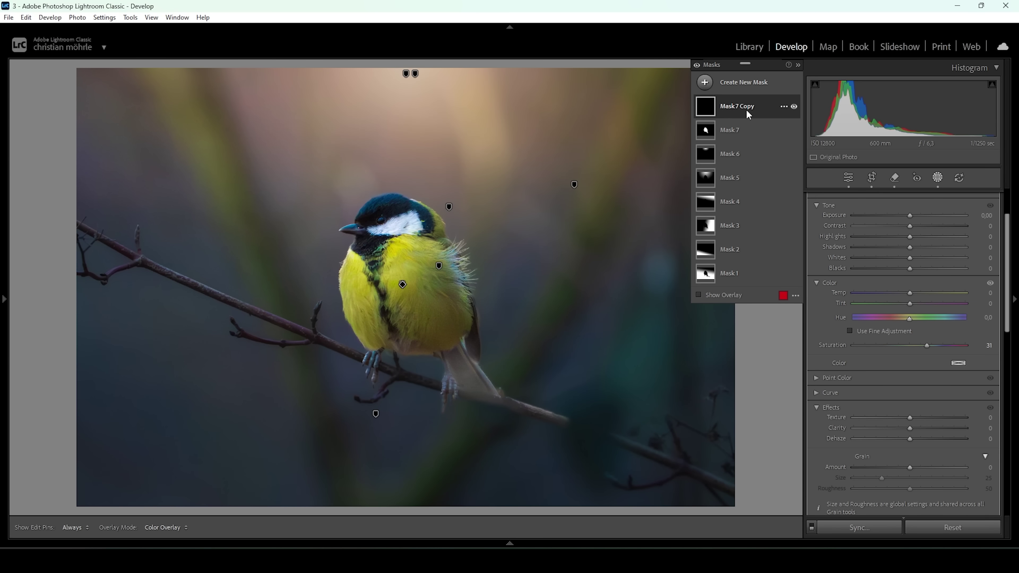
double_click(926, 345)
key(o)
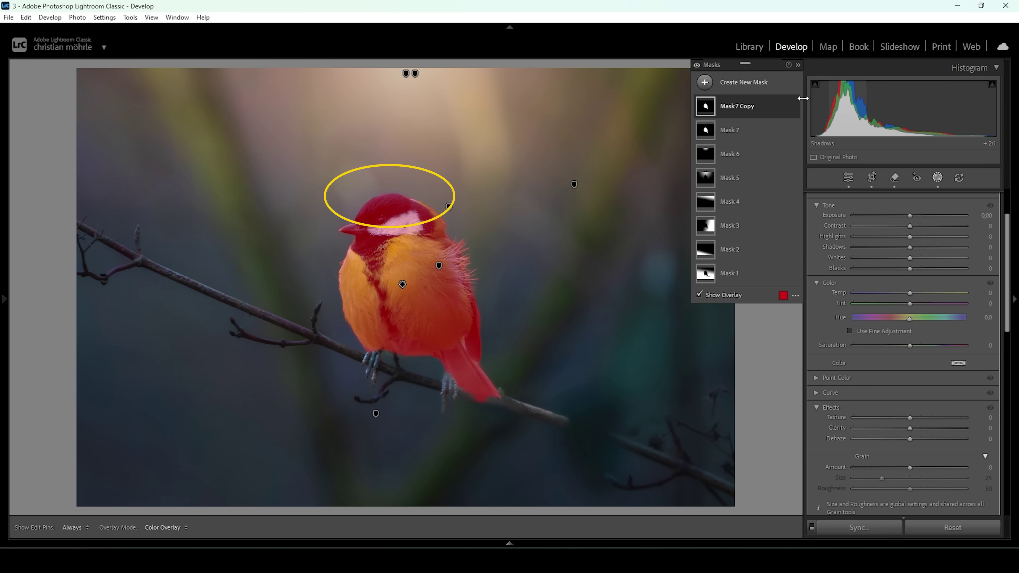
- Subtract a tilted linear gradient from the copied mask to keep only the bird's head, with exposure 0.74 and whites 14
click(760, 106)
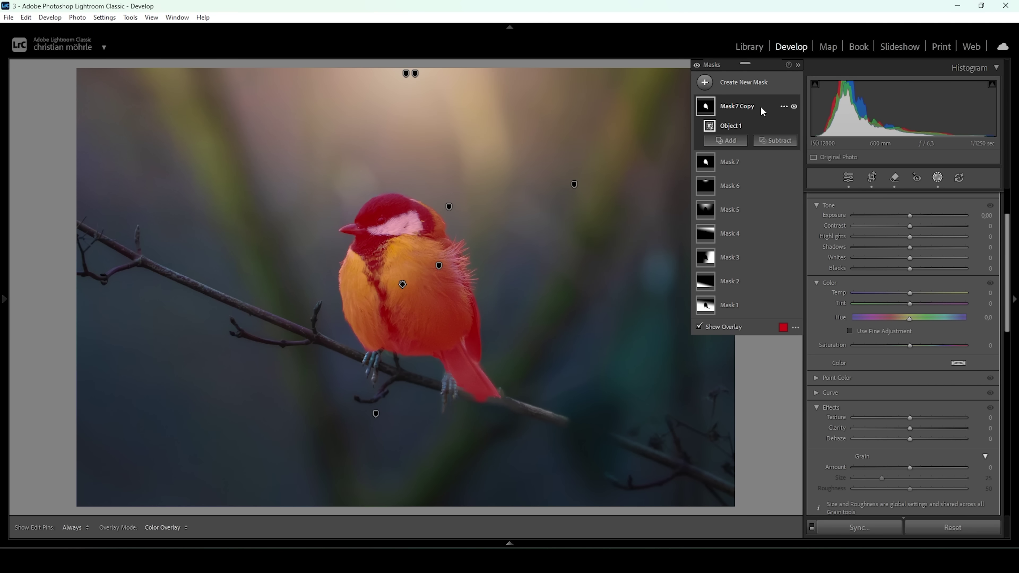
click(782, 141)
click(801, 272)
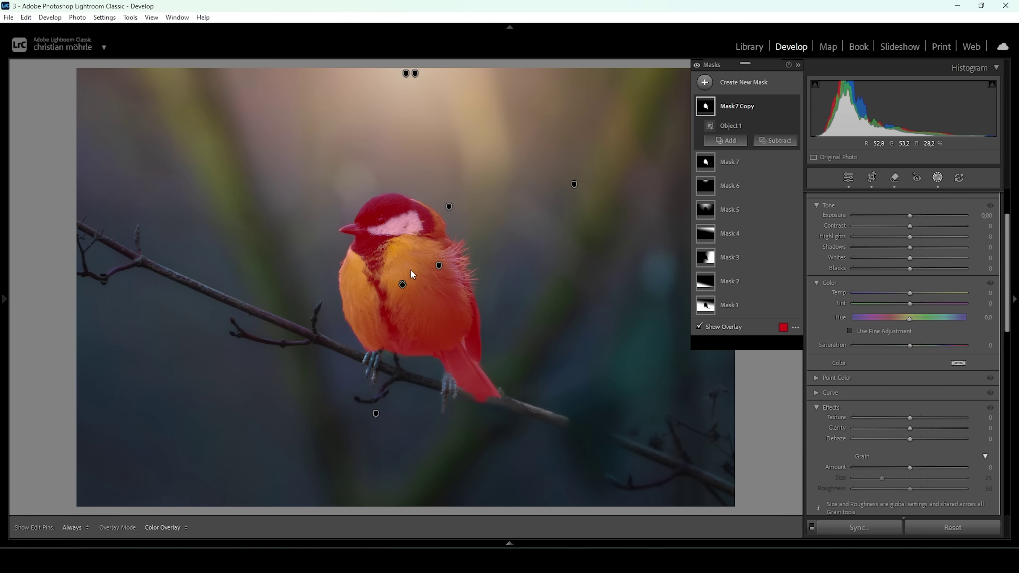
drag(387, 262, 410, 140)
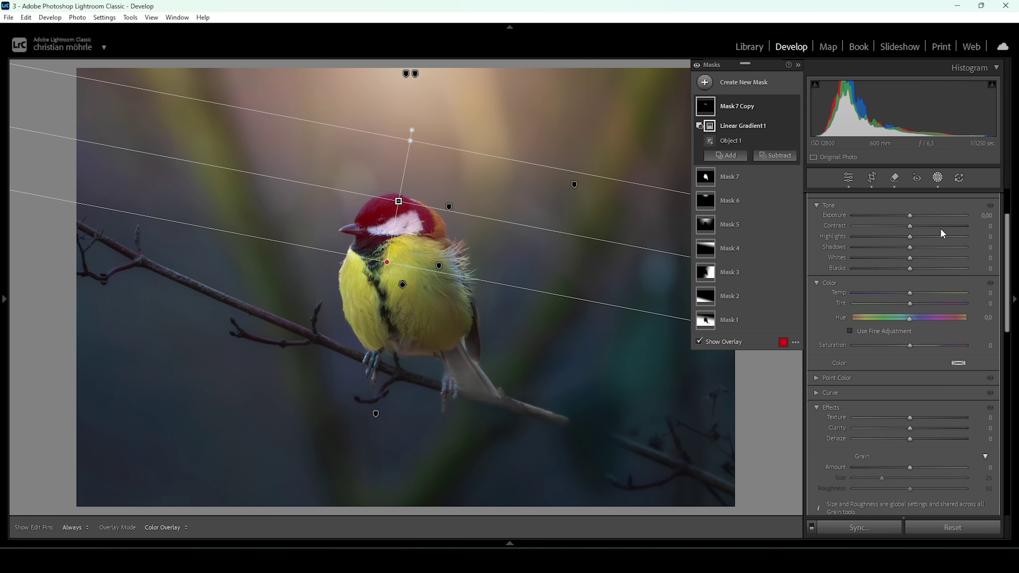
drag(909, 216, 919, 215)
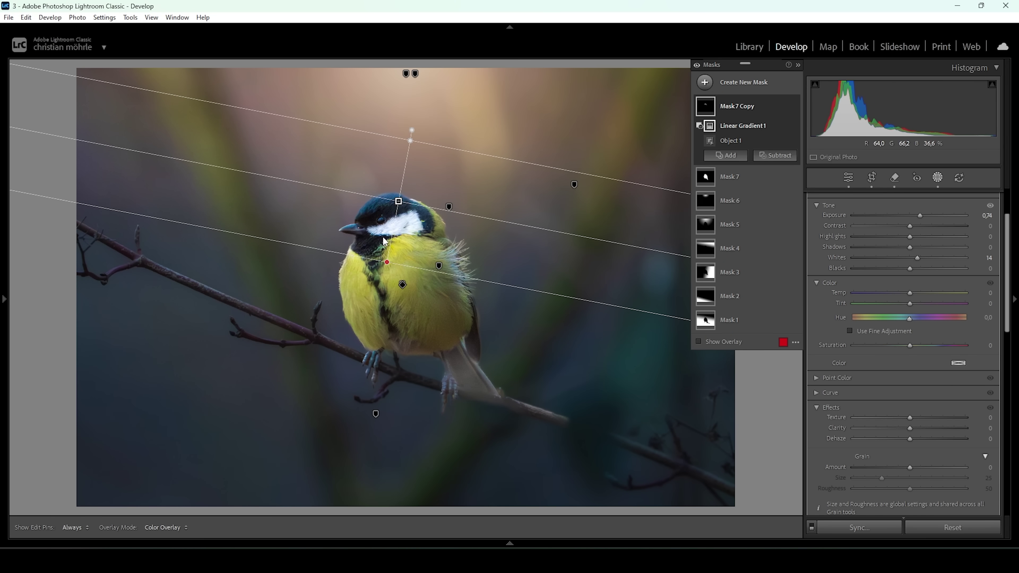
- Add another object selection mask of the bird and subtract a steep linear gradient covering its back and tail
right_click(702, 98)
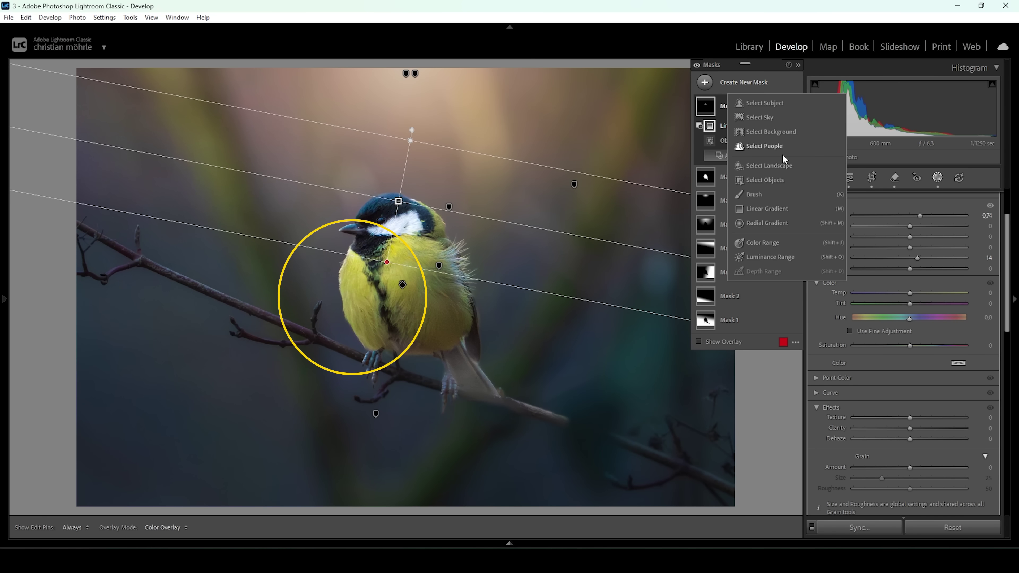
click(773, 188)
drag(309, 175, 558, 422)
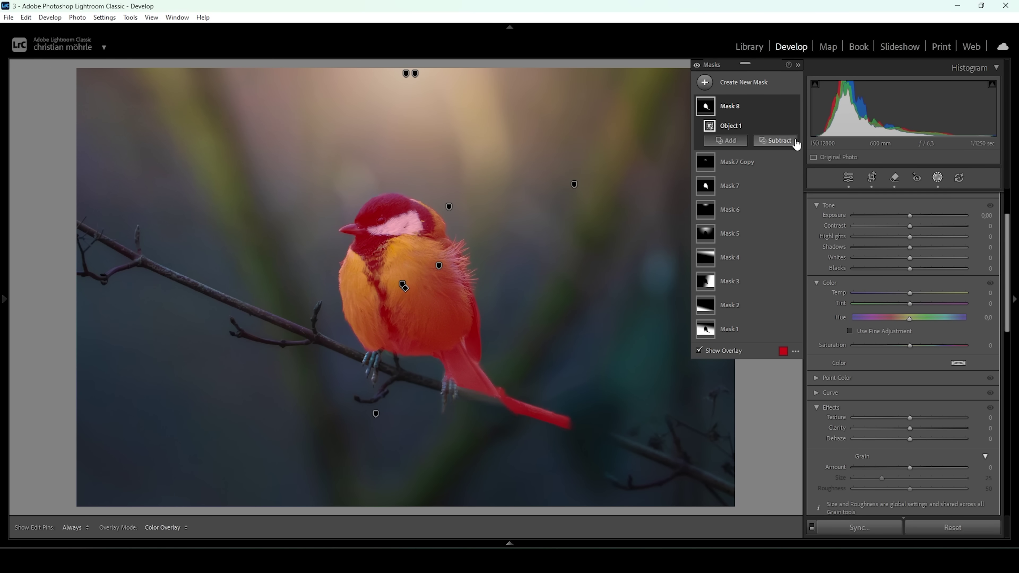
click(775, 140)
click(792, 282)
drag(345, 306, 414, 336)
- Subtract a second linear gradient covering the head from the newest bird mask and set its exposure to 0.47
click(777, 158)
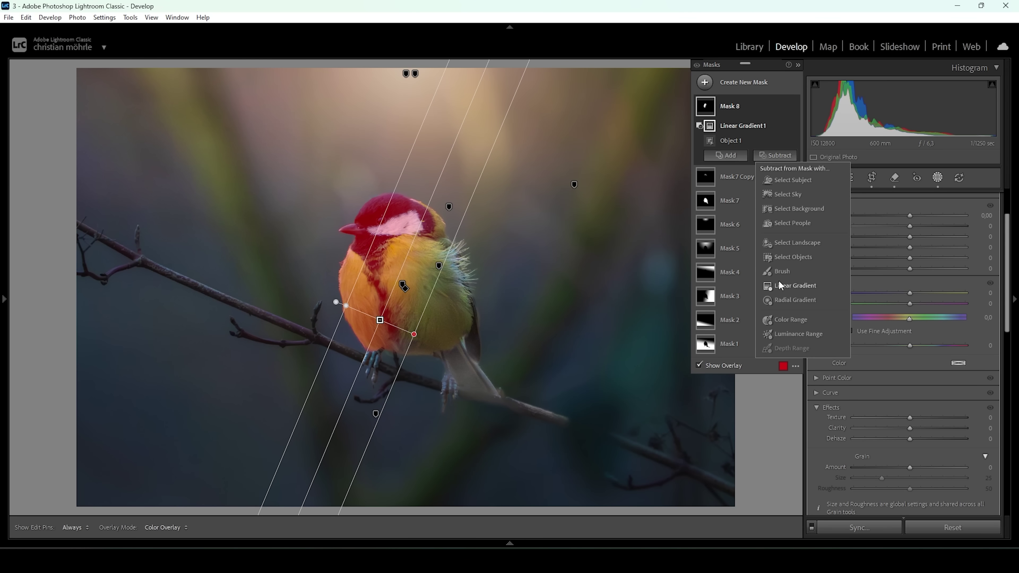
click(792, 285)
drag(323, 227, 341, 306)
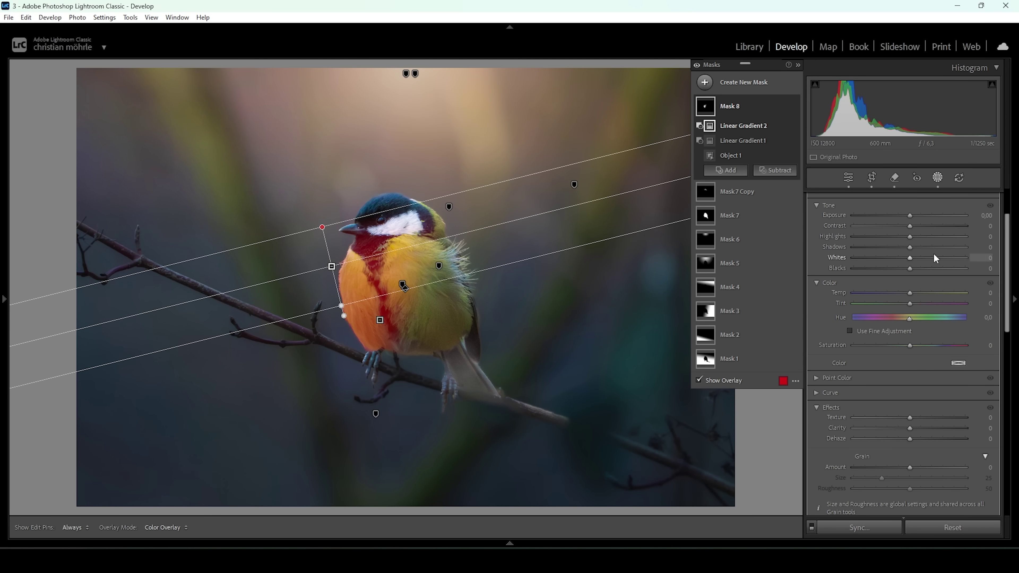
drag(911, 215, 918, 216)
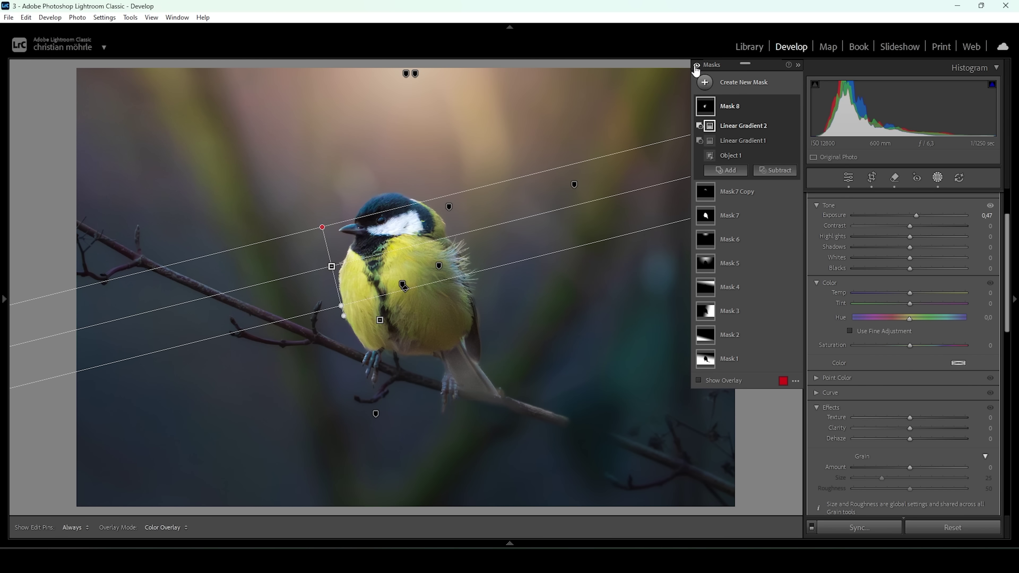
- Compare the photo with all masks switched off and on
click(697, 65)
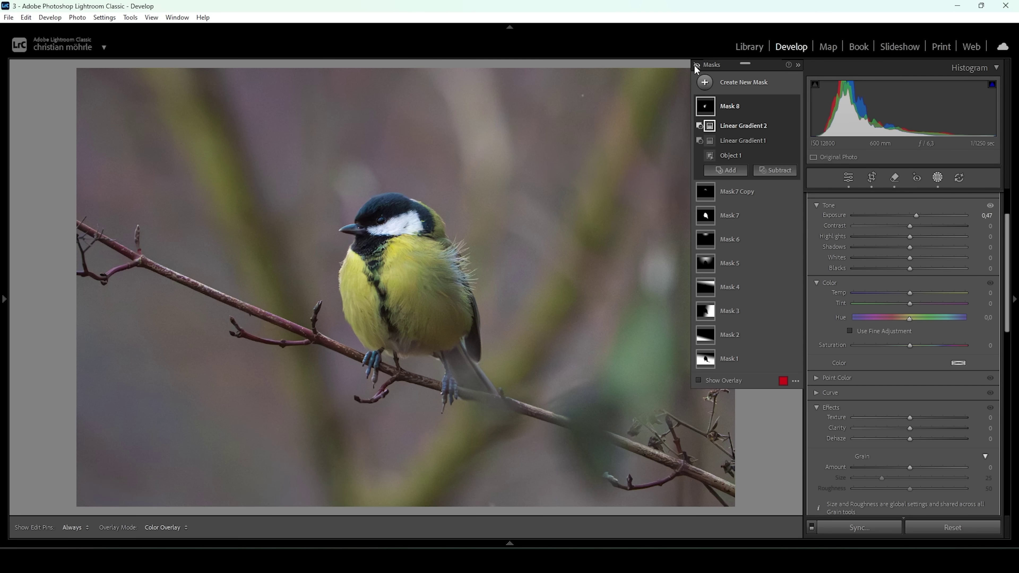
click(696, 66)
click(696, 66)
click(696, 65)
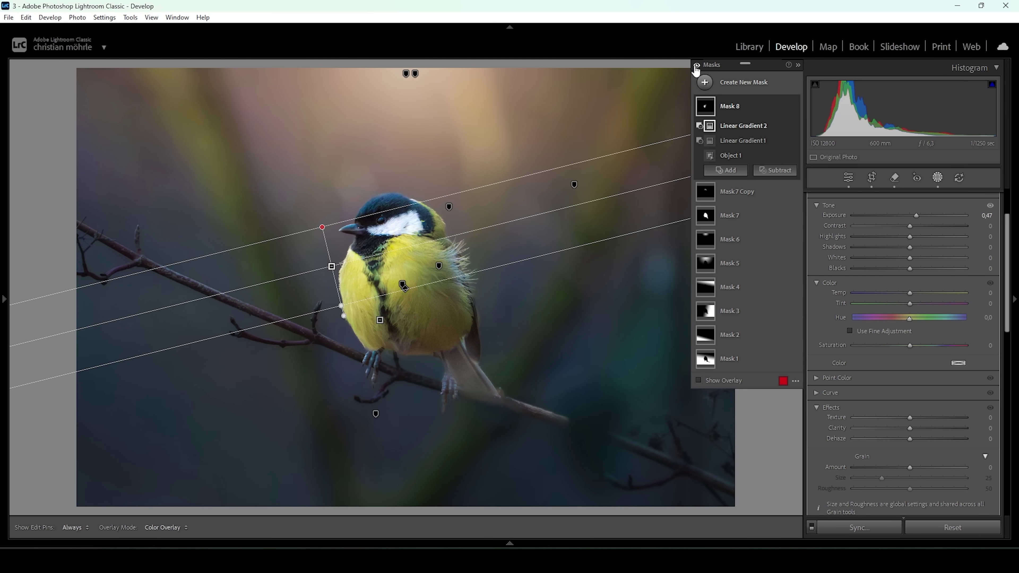
- In the Color Mixer, lower the yellow and green hues and raise the aqua hue
click(848, 177)
scroll(969, 393, down, 2)
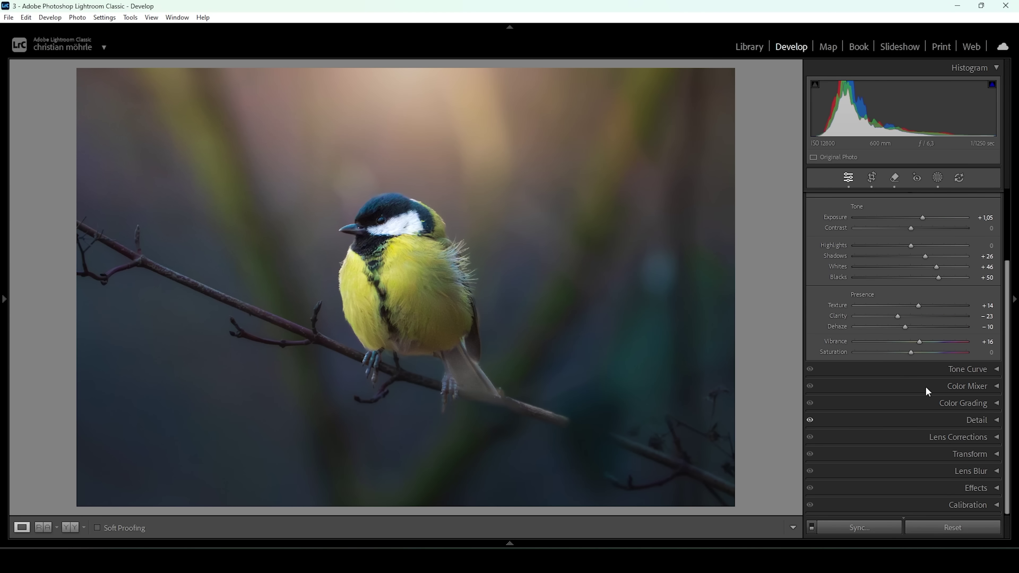
click(925, 386)
scroll(931, 369, down, 2)
click(855, 306)
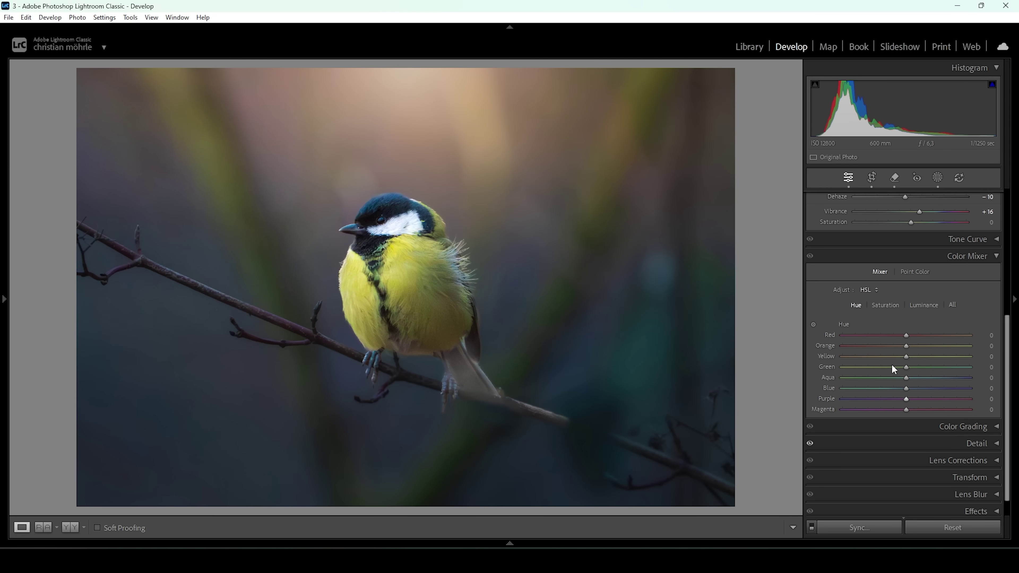
drag(905, 355, 903, 356)
drag(905, 367, 899, 367)
drag(871, 368, 925, 379)
drag(942, 378, 936, 377)
- Slightly raise the orange and yellow saturation and lower the blue saturation in the Color Mixer
click(891, 304)
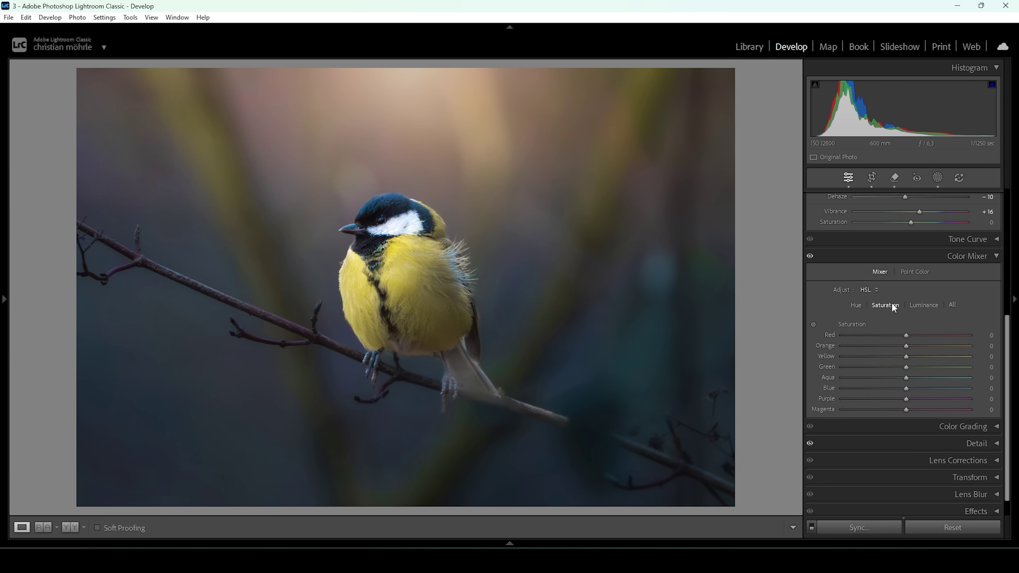
drag(911, 348, 914, 349)
drag(912, 355, 914, 356)
mouse_move(905, 389)
mouse_down()
mouse_move(883, 388)
mouse_move(894, 388)
mouse_up()
click(977, 256)
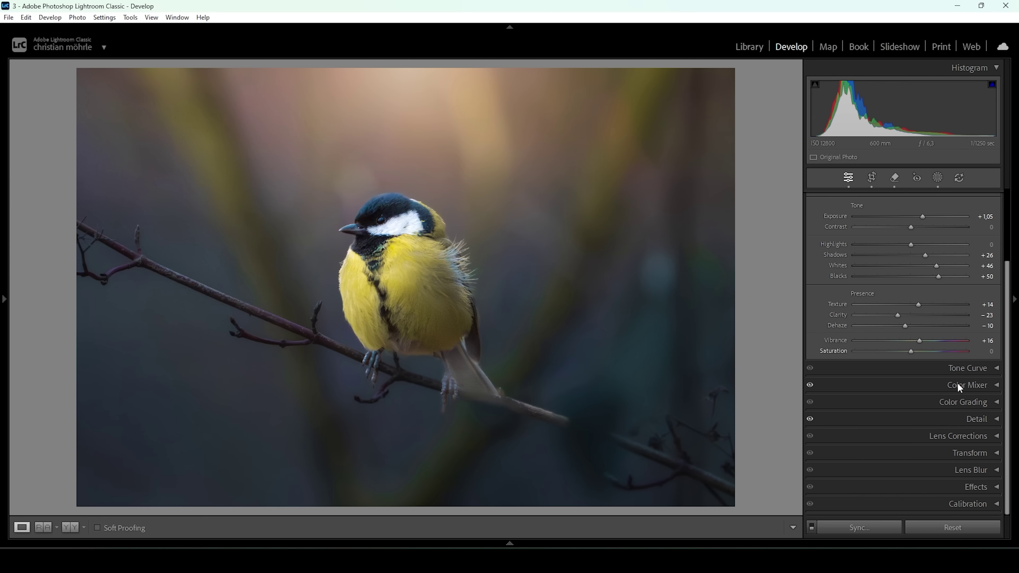
- Color grade the highlights with hue 36 and saturation 39
click(925, 405)
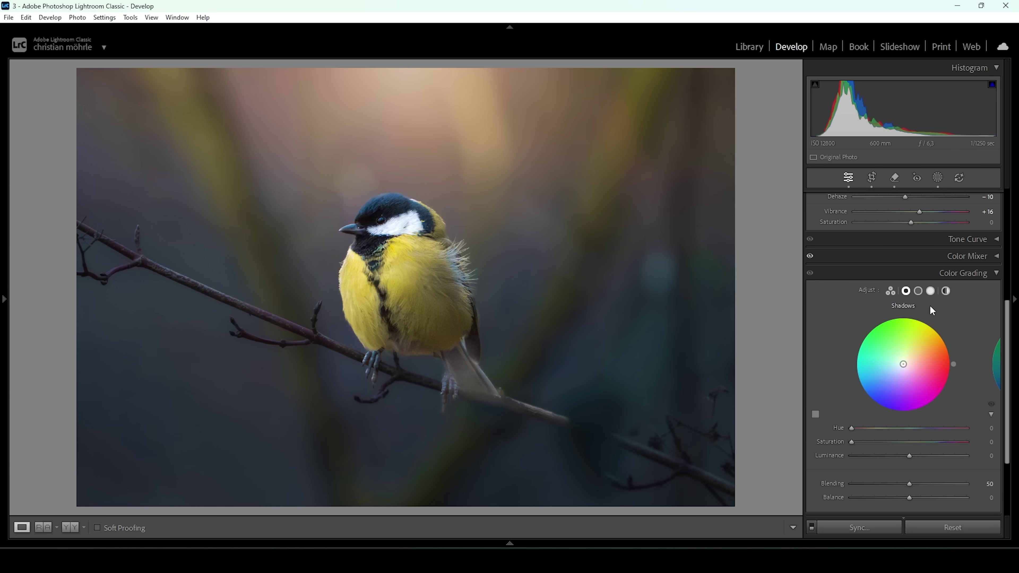
click(930, 291)
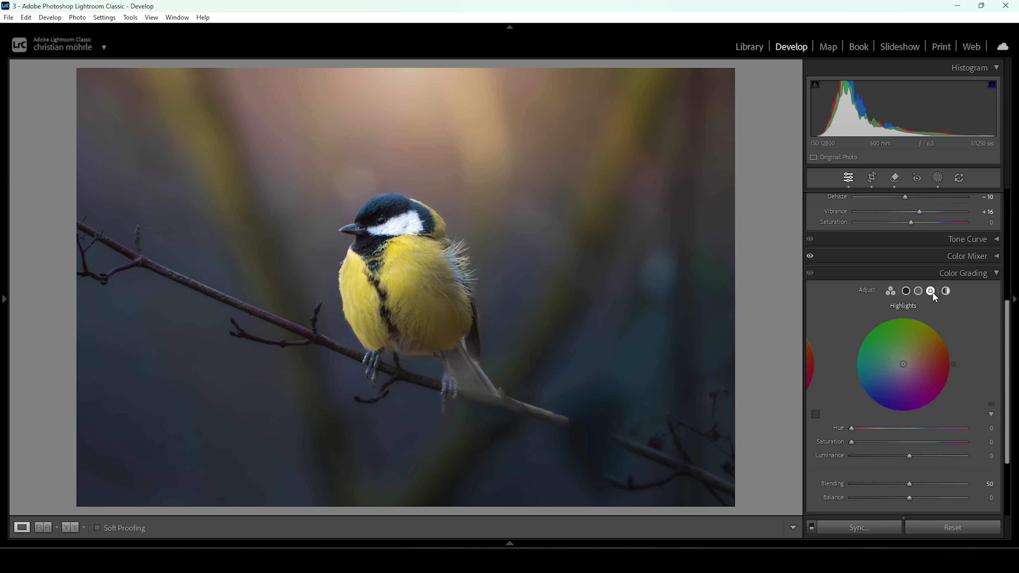
drag(923, 427, 893, 446)
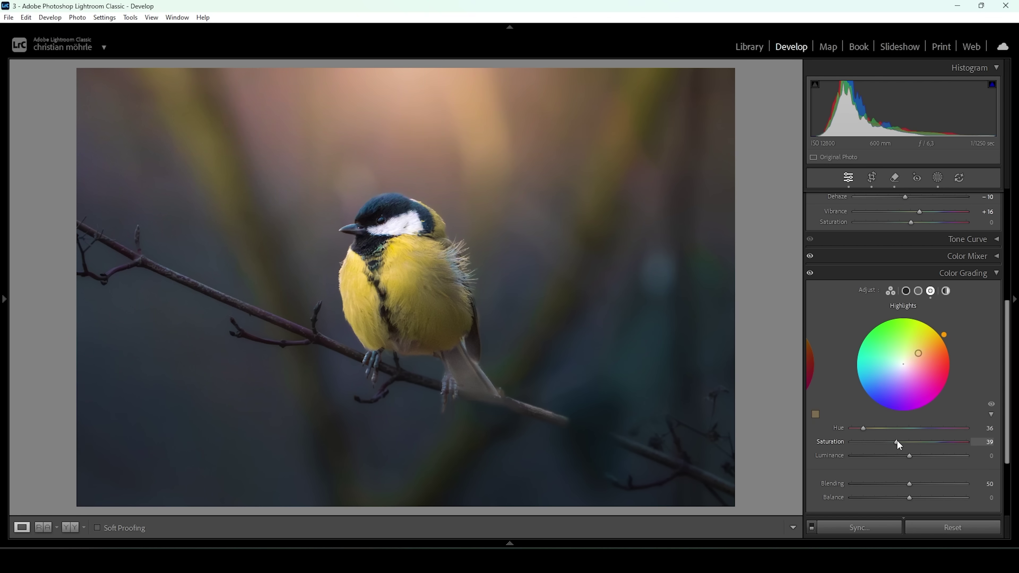
- Color grade the midtones with hue 226 and a low saturation of about 7
click(918, 290)
drag(851, 428, 924, 435)
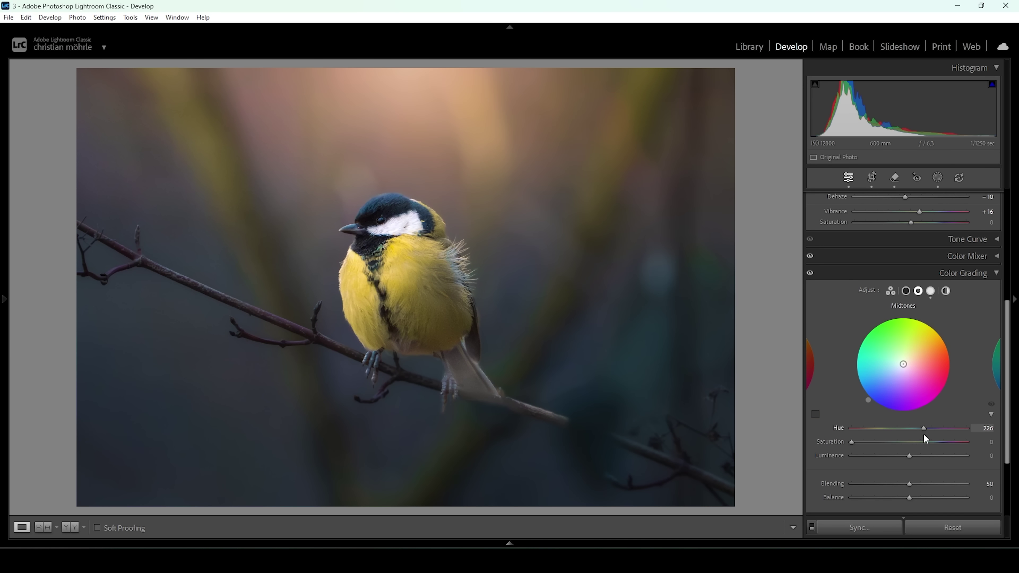
drag(851, 441, 859, 441)
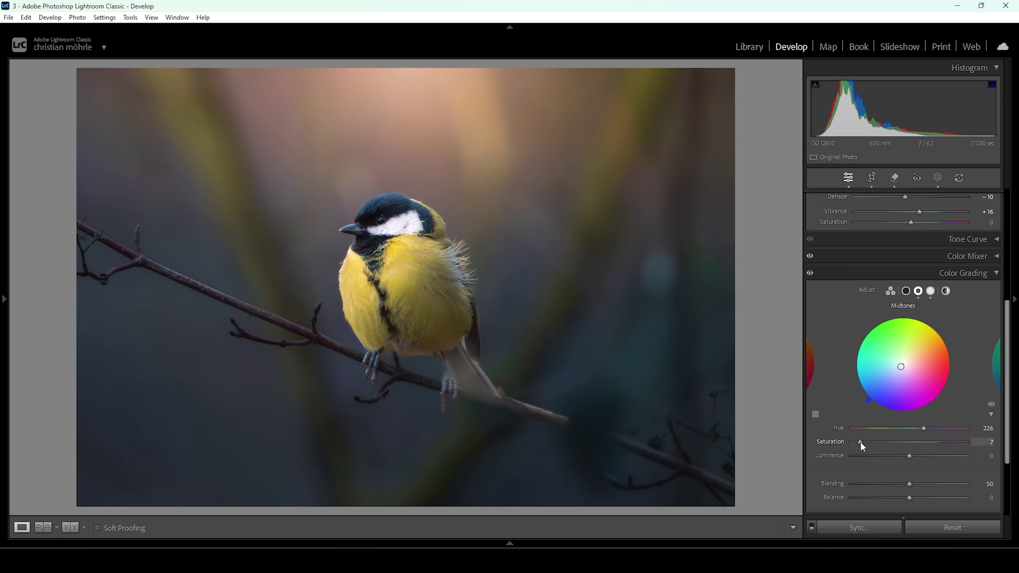
drag(862, 441, 862, 441)
- Color grade the shadows with hue 229 and saturation 2
click(905, 292)
drag(872, 427, 925, 430)
drag(851, 442, 853, 443)
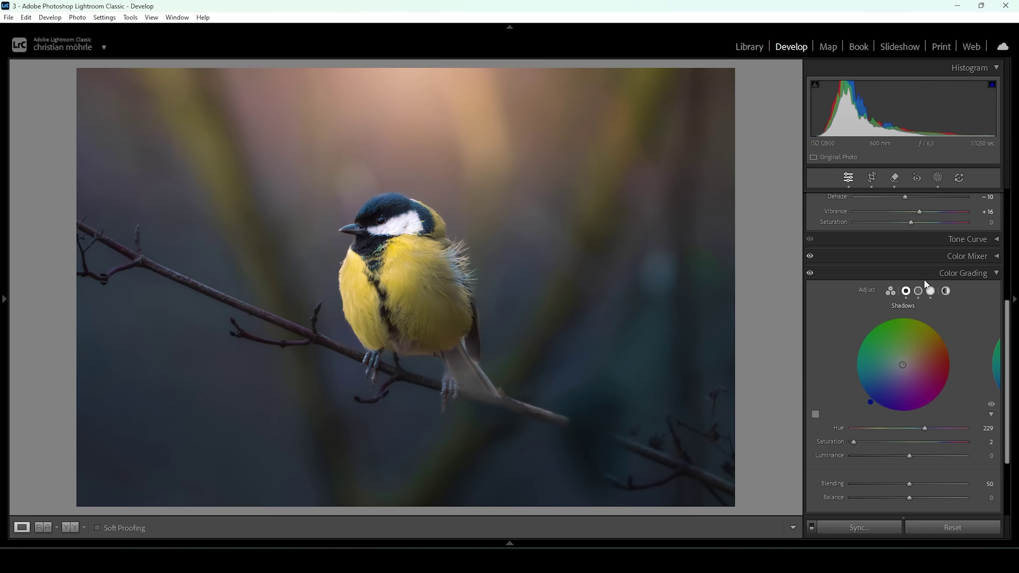
click(927, 273)
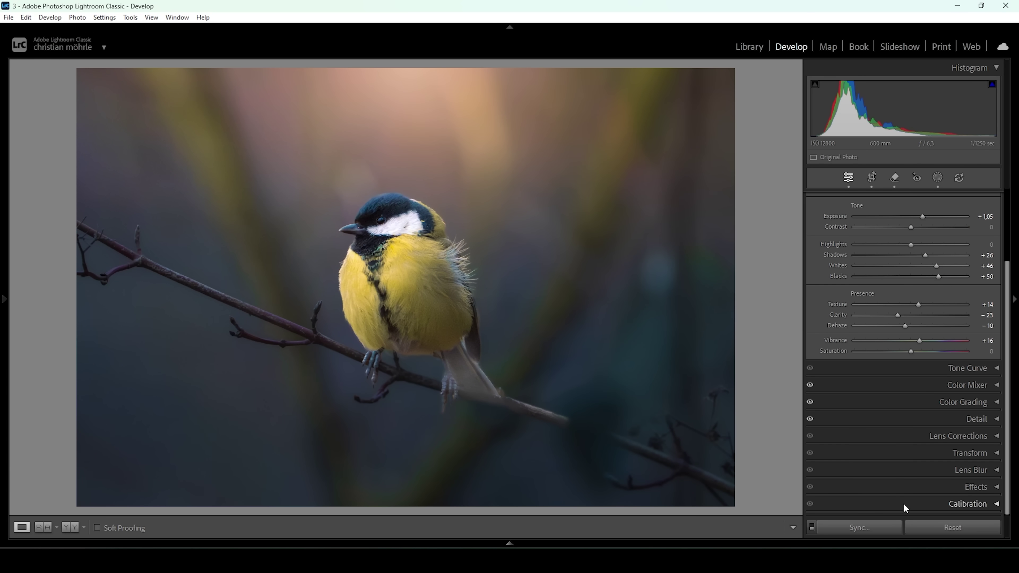
- In Calibration, set the blue primary hue to -7 and raise its saturation to about +53
click(905, 506)
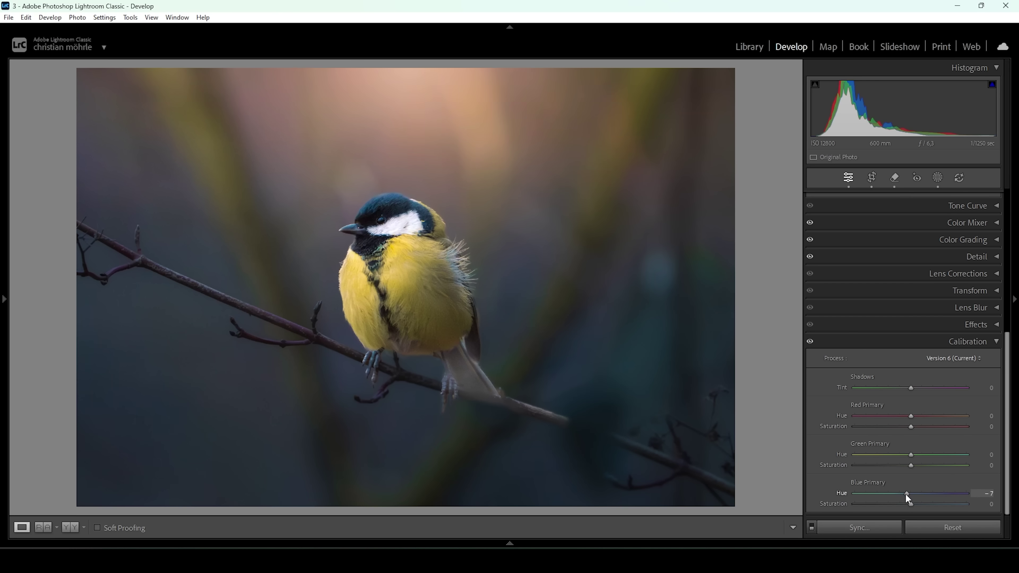
drag(911, 504, 946, 505)
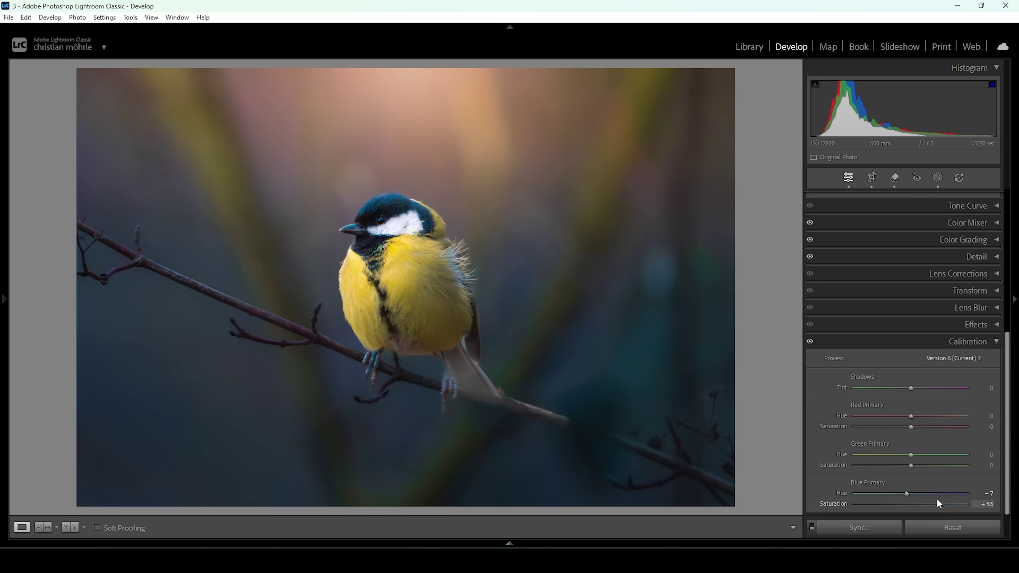
click(978, 341)
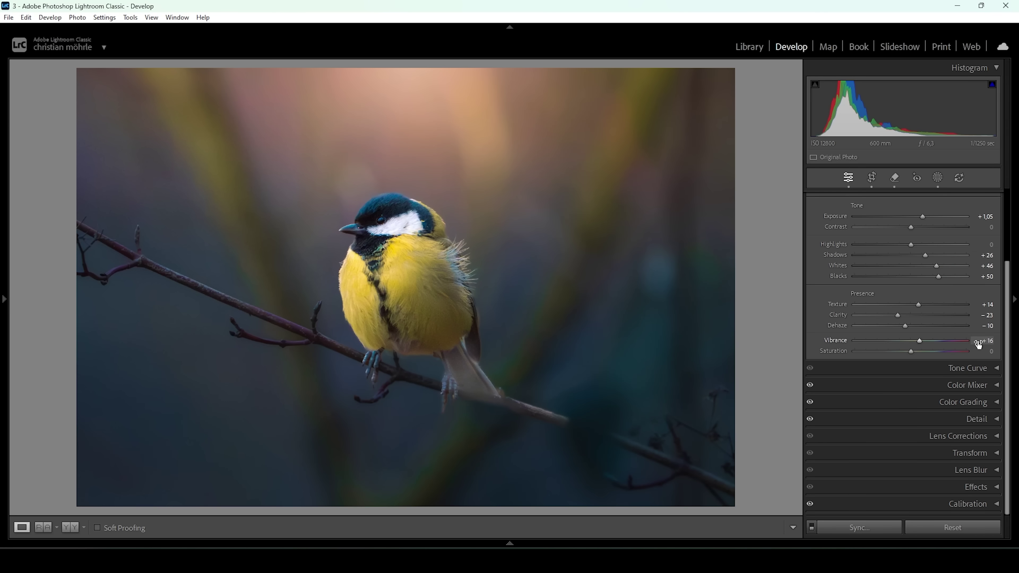
- Sharpen the photo with amount 80, radius 0.5, detail 100 and masking 68
click(964, 419)
drag(876, 410, 958, 421)
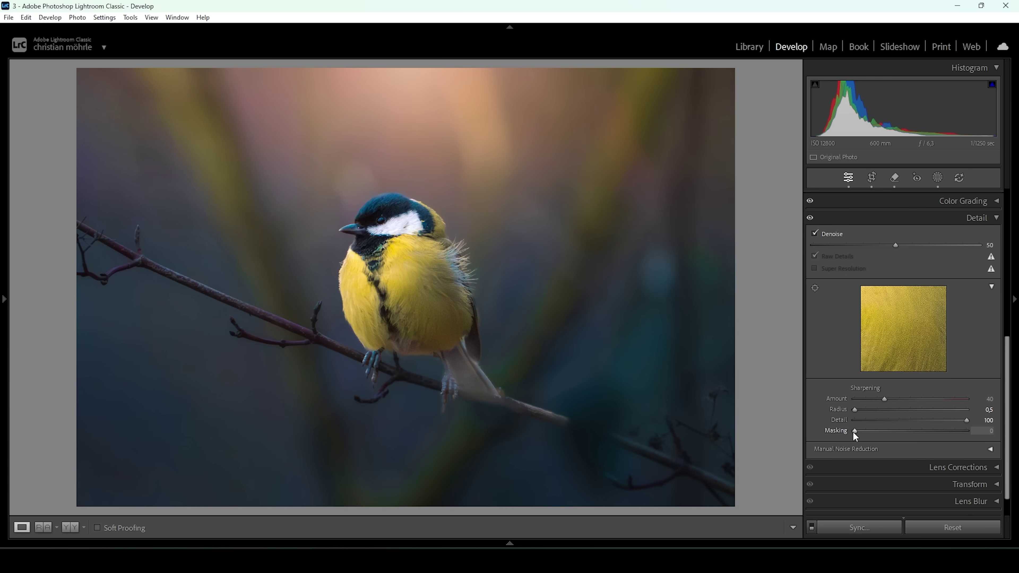
drag(854, 430, 929, 434)
drag(884, 396, 913, 397)
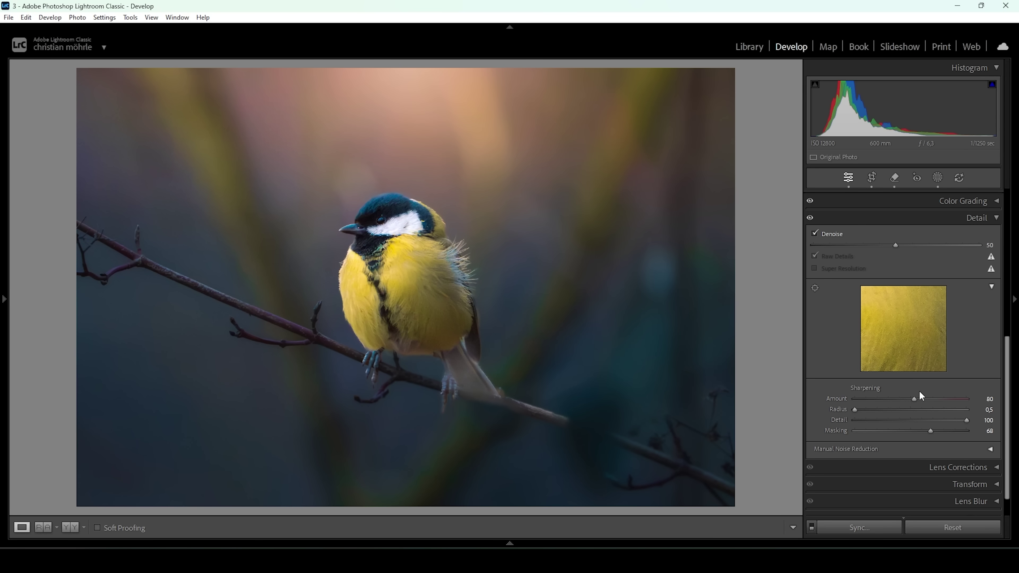